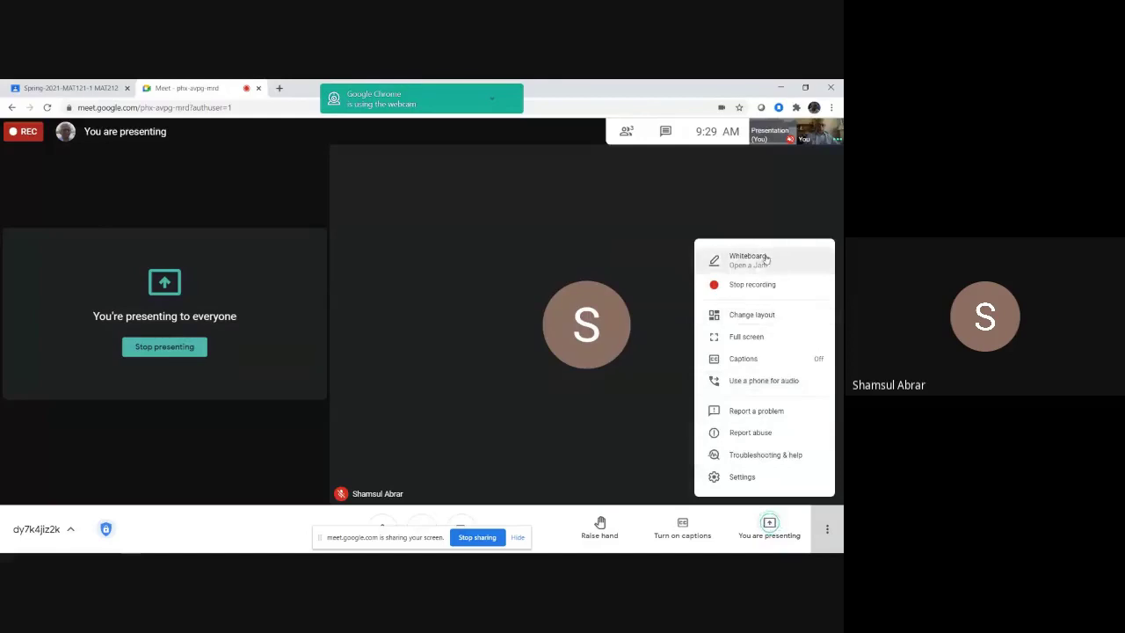
# Start a new meeting whiteboard with edit access for the two participants and activate its pen.
pyautogui.click(760, 258)
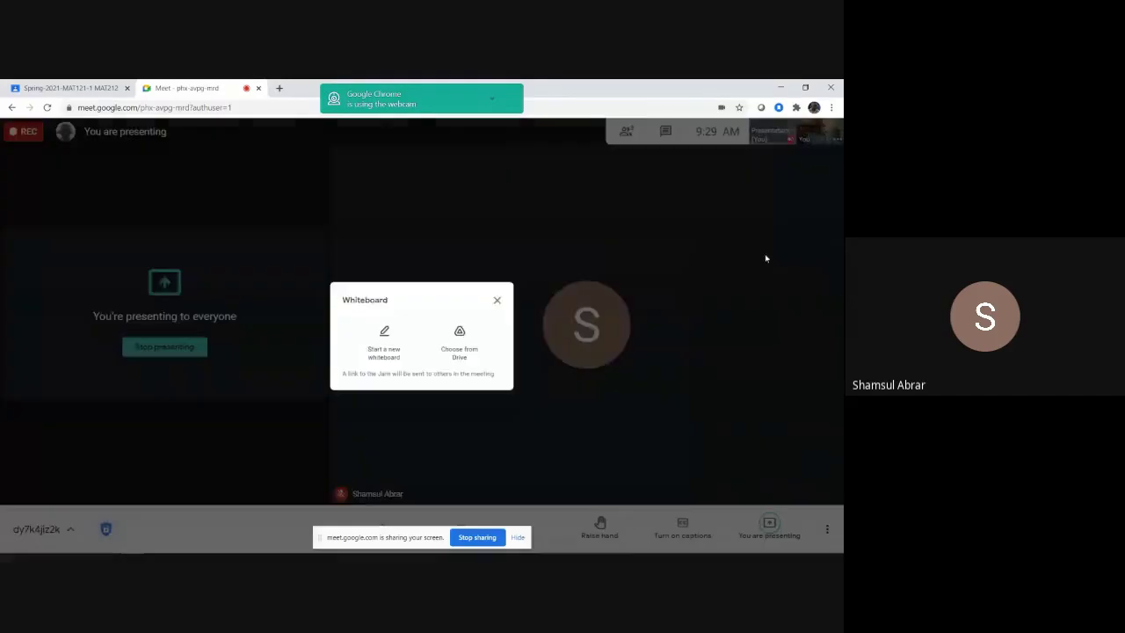
pyautogui.click(378, 343)
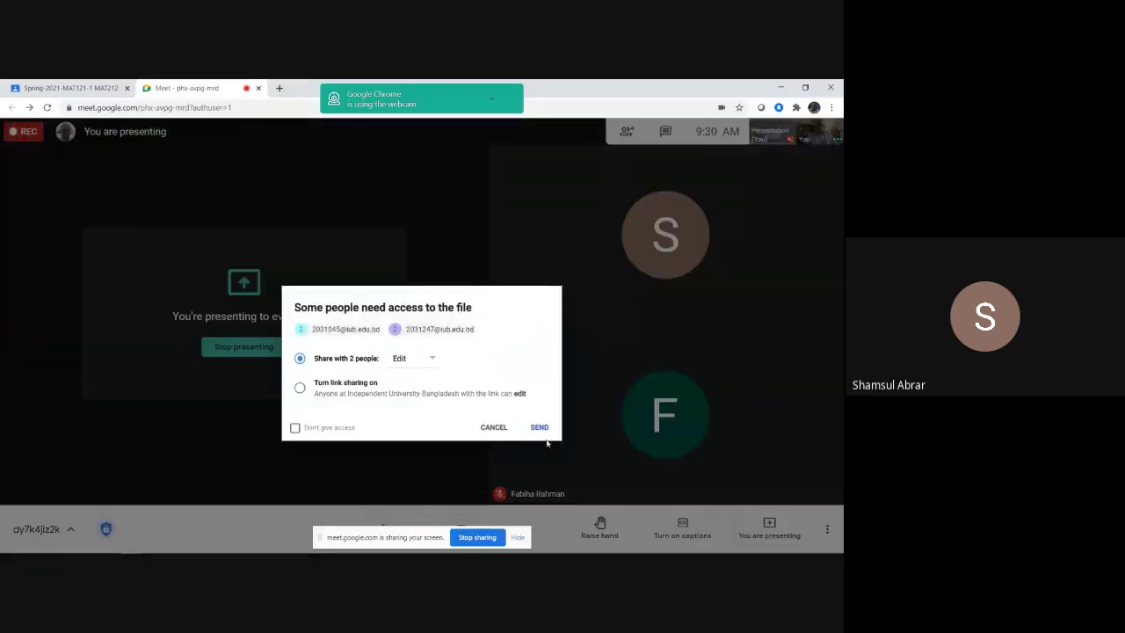
pyautogui.click(539, 427)
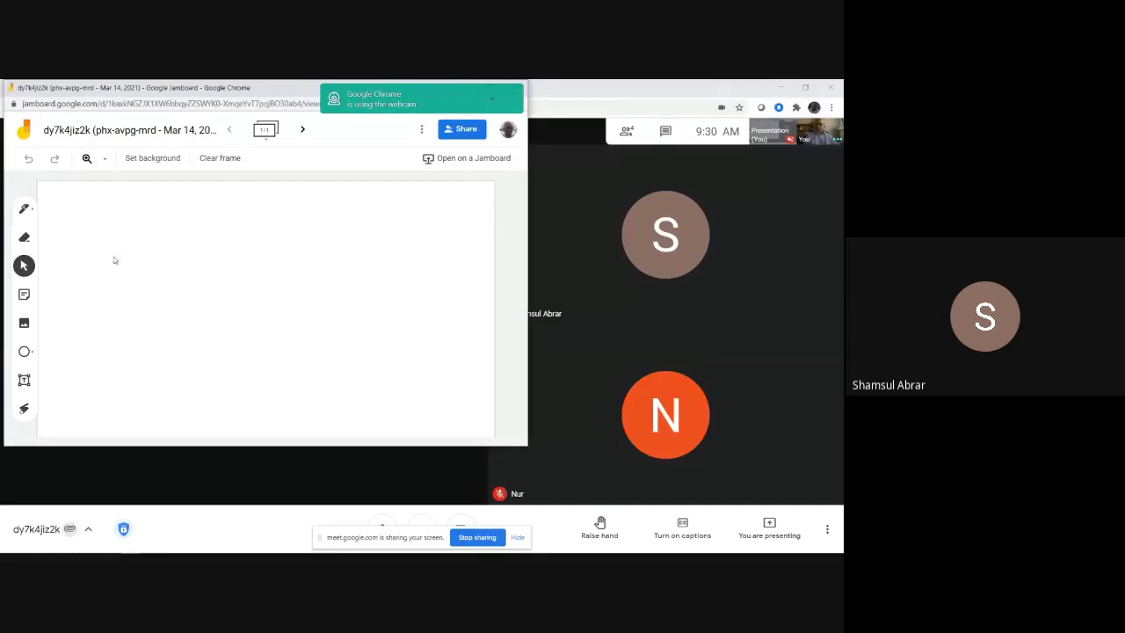
pyautogui.click(23, 211)
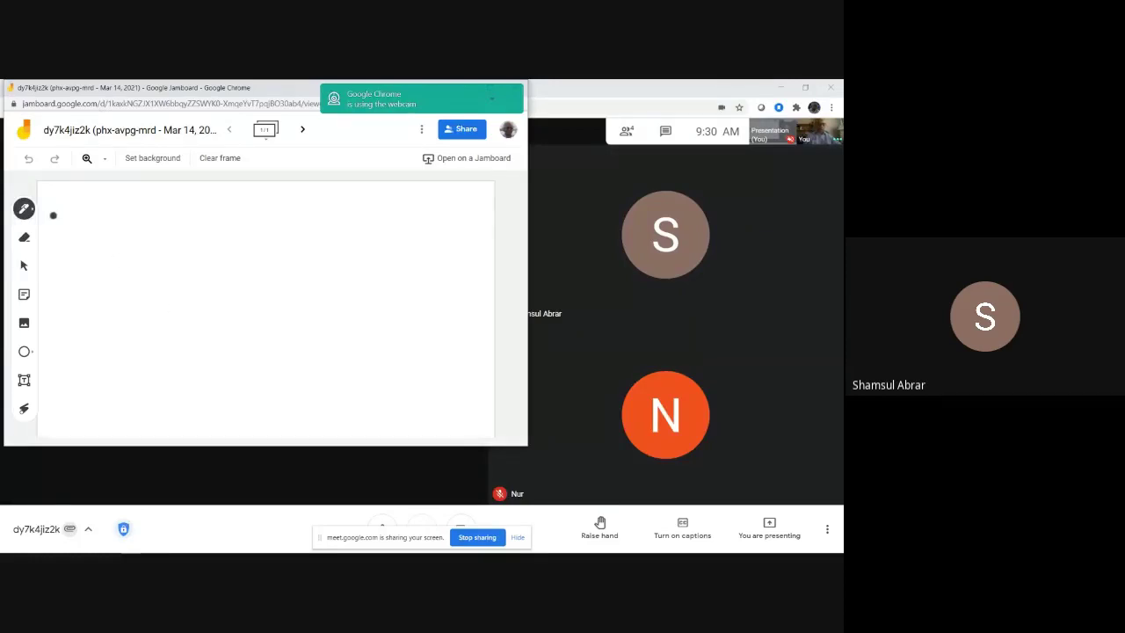
# Minimize the meeting browser window and dismiss the webcam notification.
pyautogui.click(777, 87)
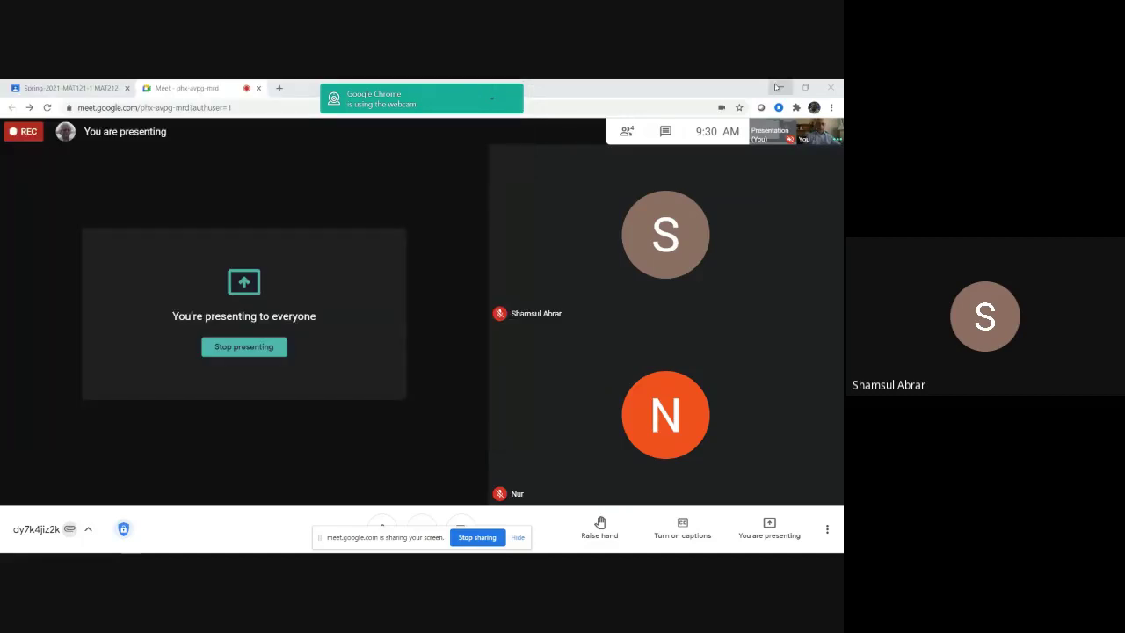
pyautogui.click(777, 87)
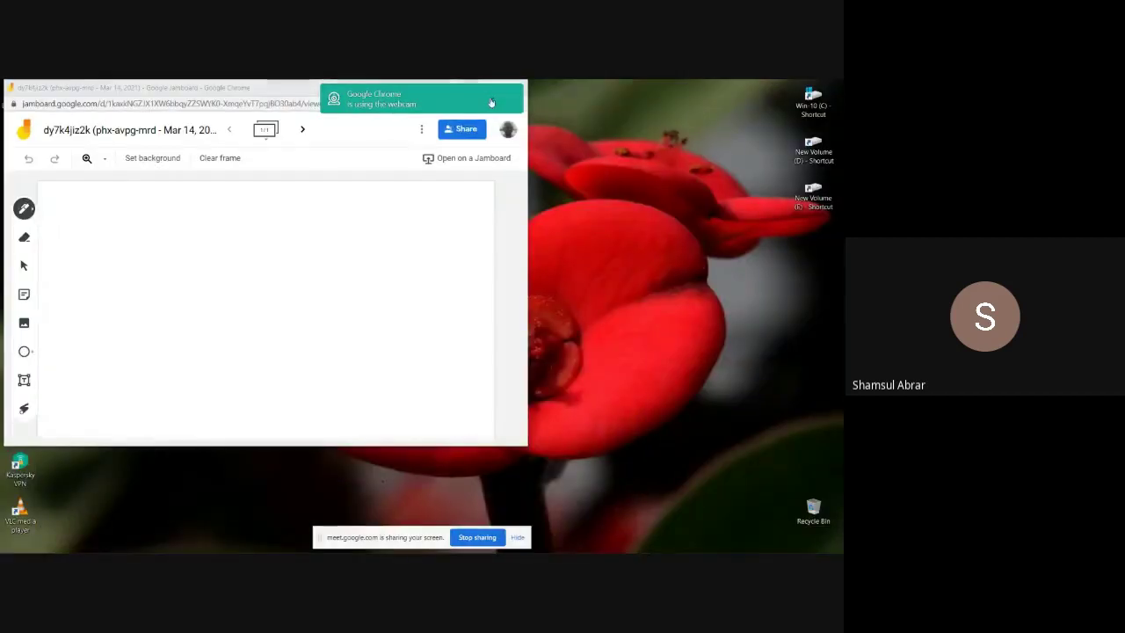
pyautogui.click(491, 103)
pyautogui.click(538, 120)
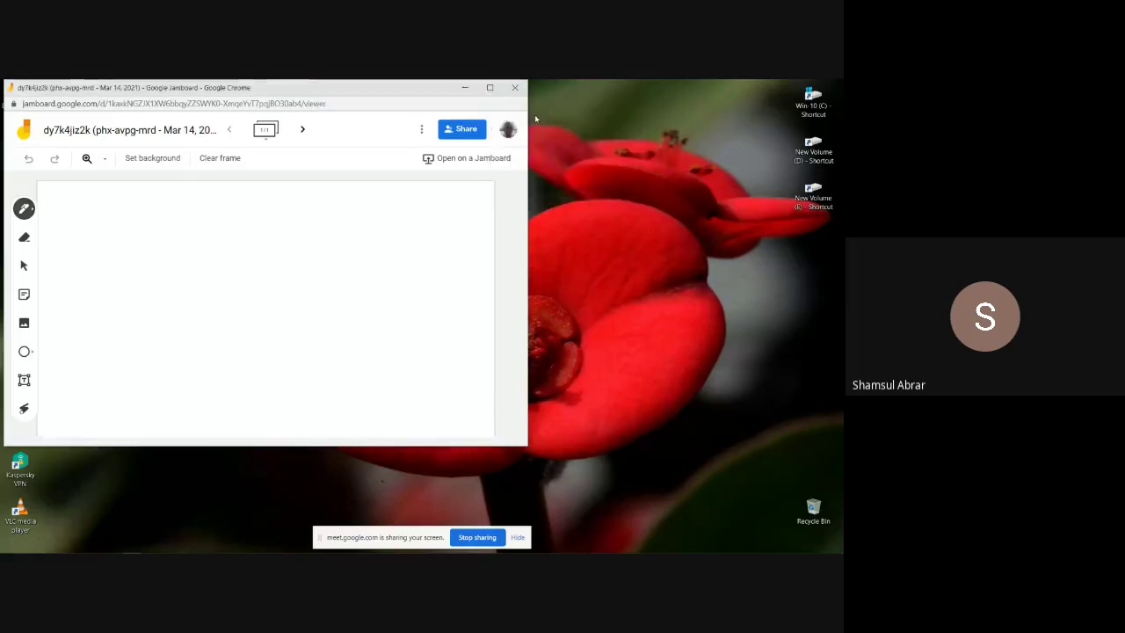
# Open the Powerpoint folder inside MAT212 on the D: drive in File Explorer.
pyautogui.doubleClick(814, 152)
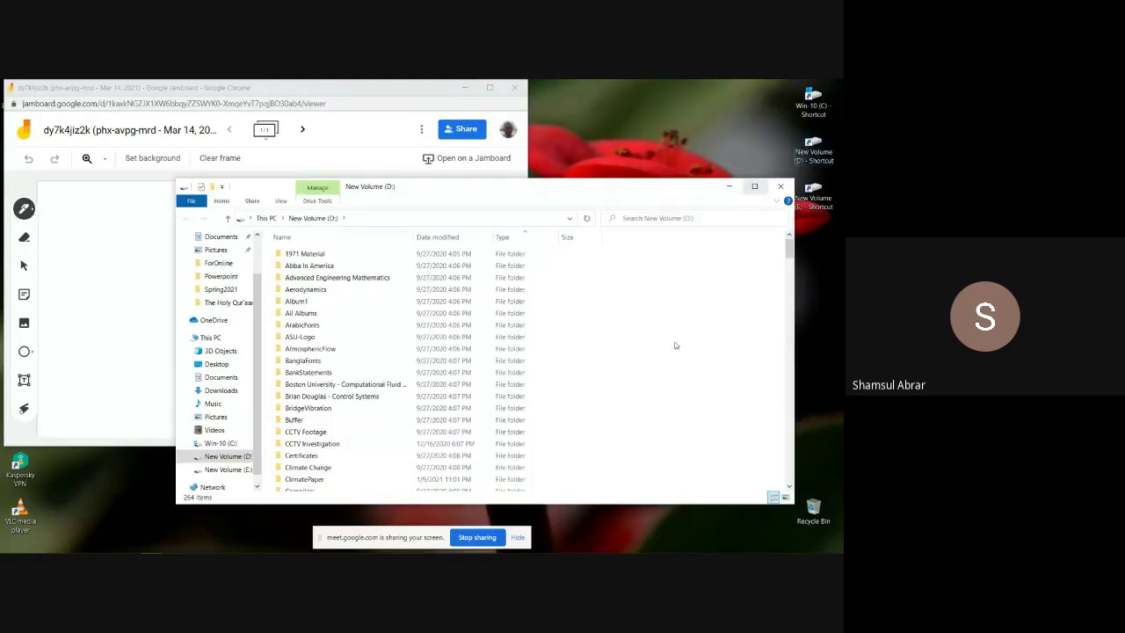
pyautogui.scroll(-7, 646, 385)
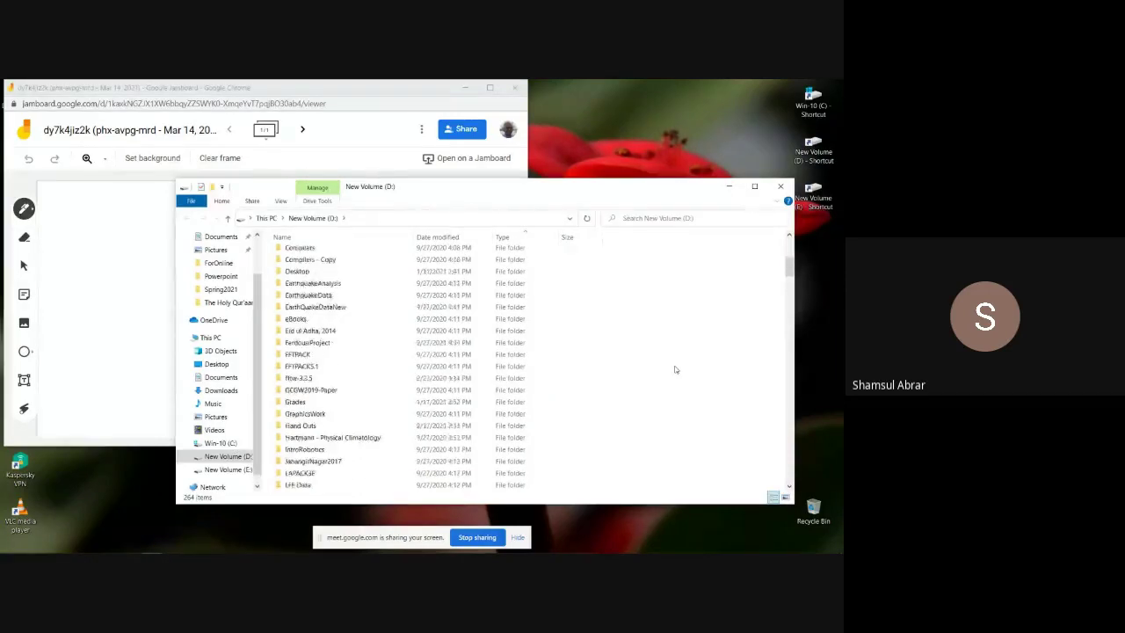
pyautogui.scroll(3, 675, 369)
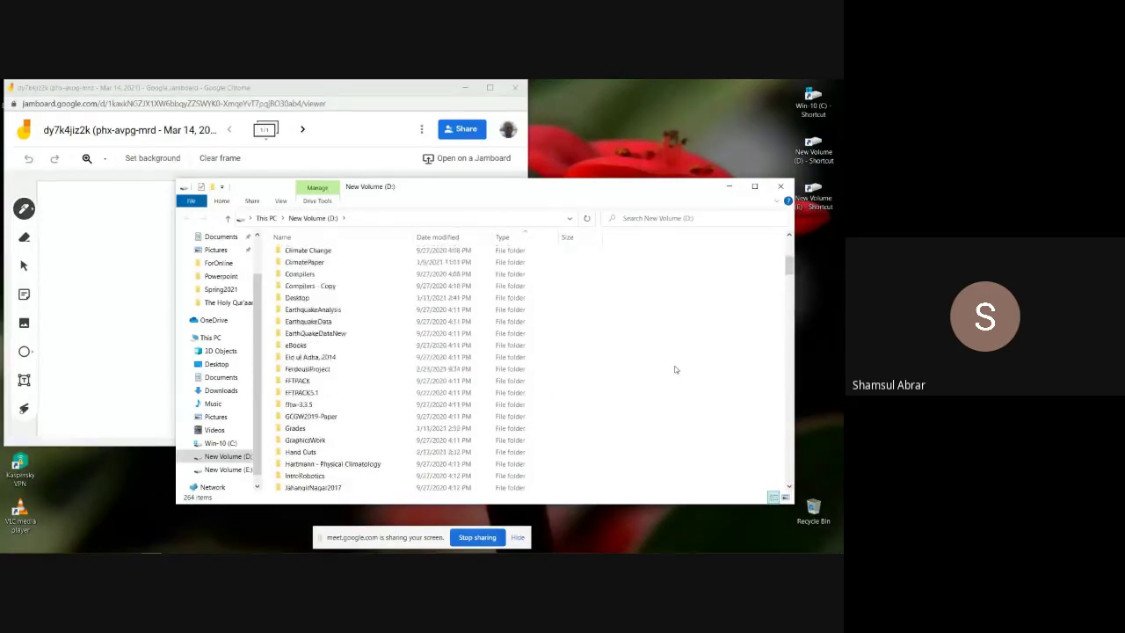
pyautogui.scroll(-6, 675, 369)
pyautogui.scroll(-2, 674, 369)
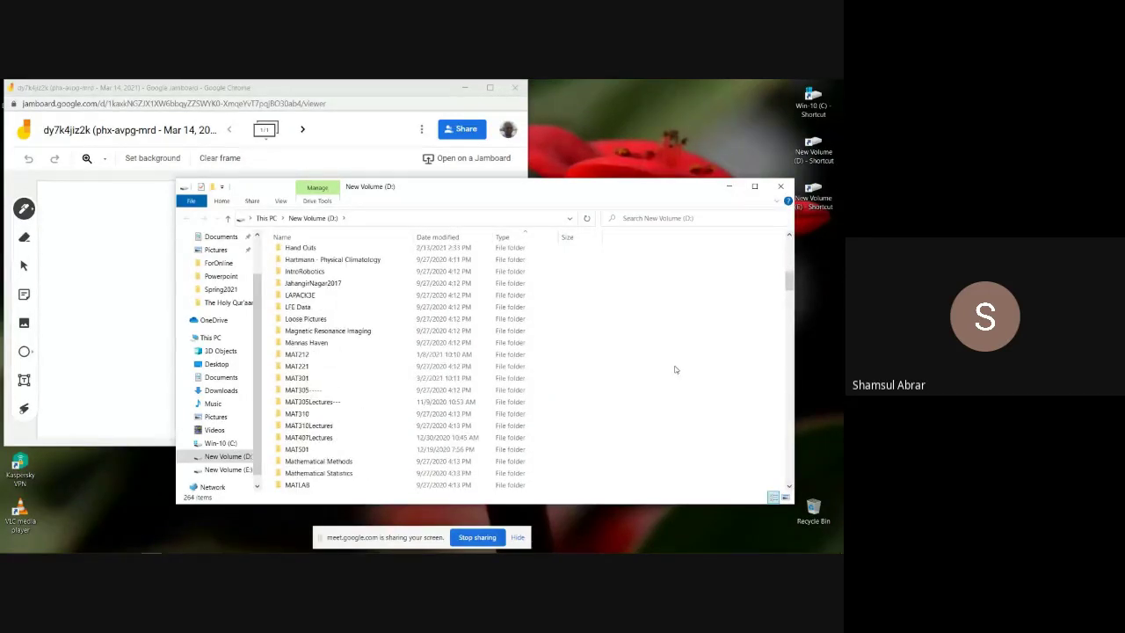
pyautogui.click(318, 356)
pyautogui.doubleClick(317, 356)
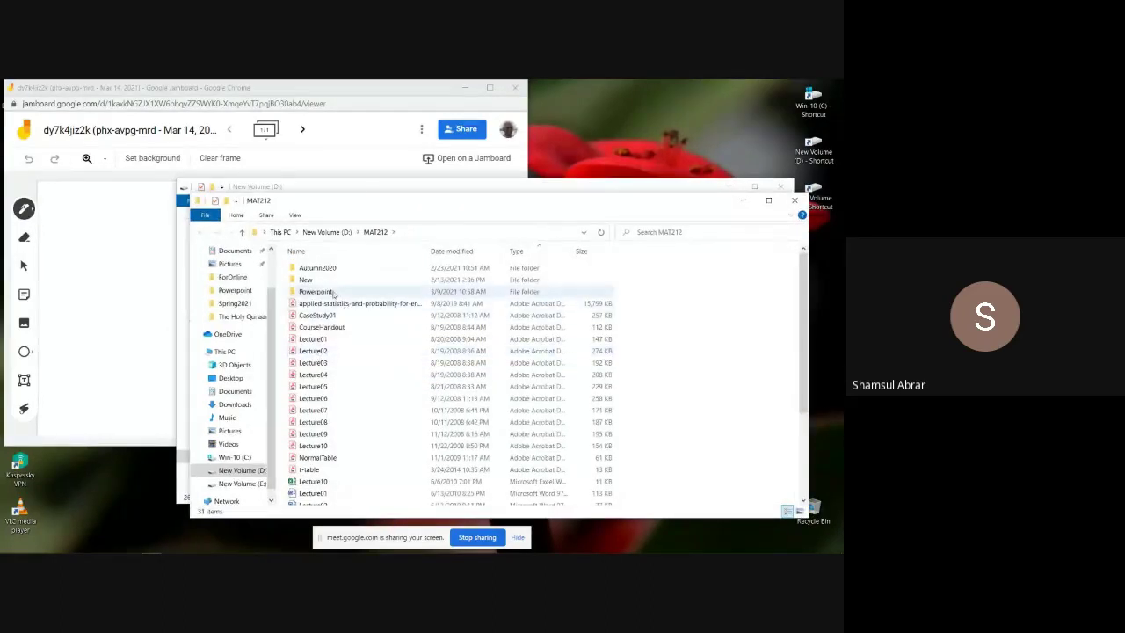
pyautogui.doubleClick(317, 291)
# Open the Lecture0206 presentation in PowerPoint and close the folder window in front of it.
pyautogui.scroll(-7, 548, 337)
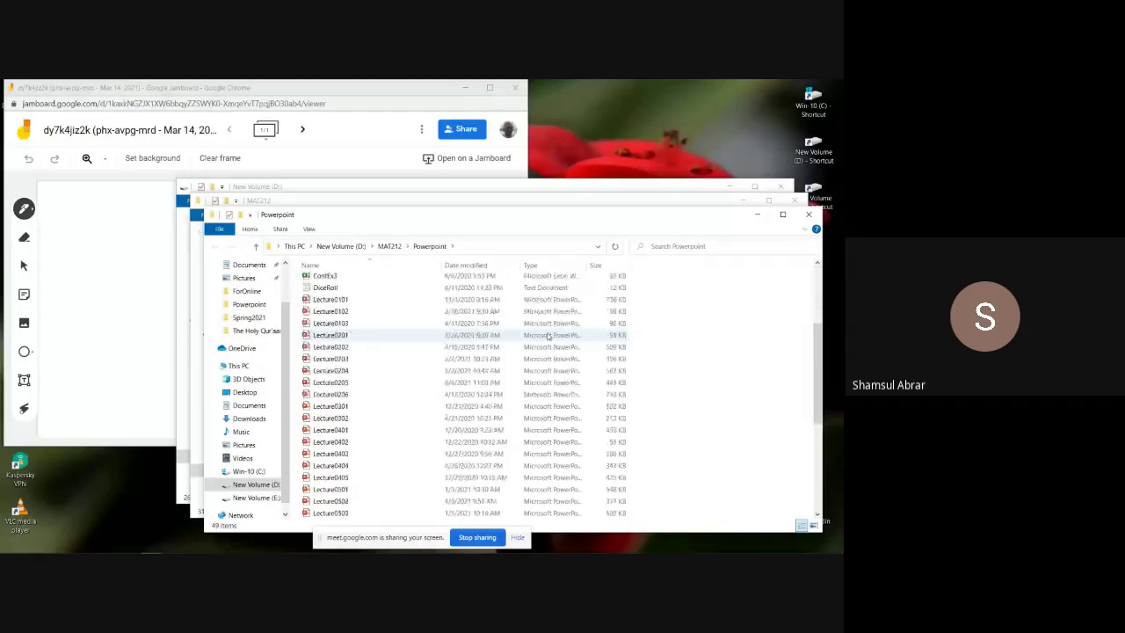
pyautogui.scroll(2, 548, 336)
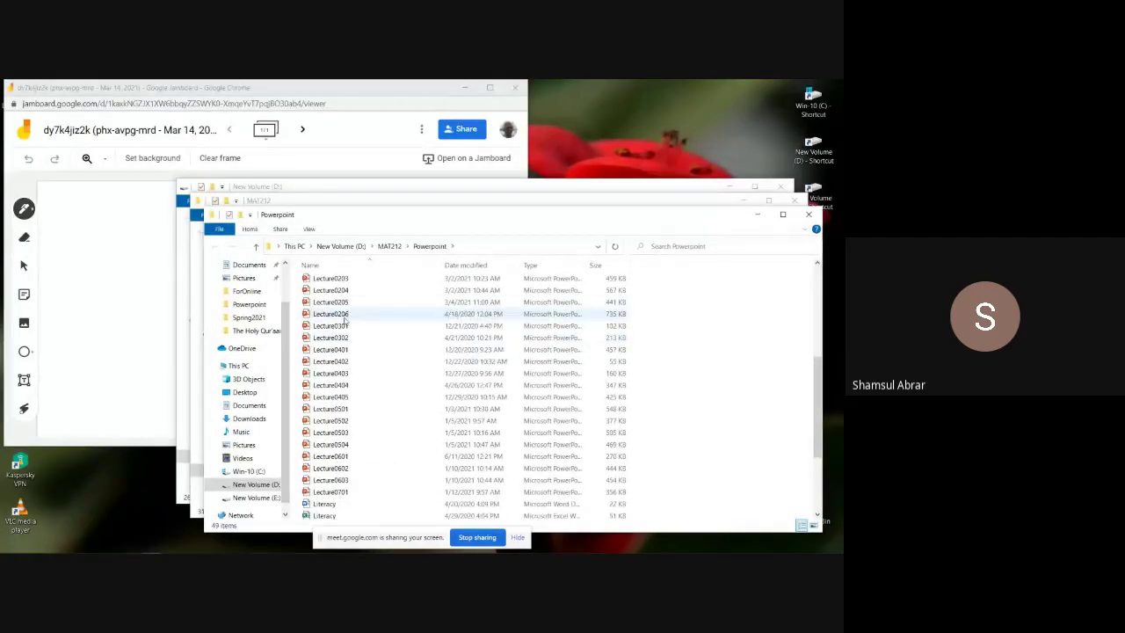
pyautogui.doubleClick(346, 320)
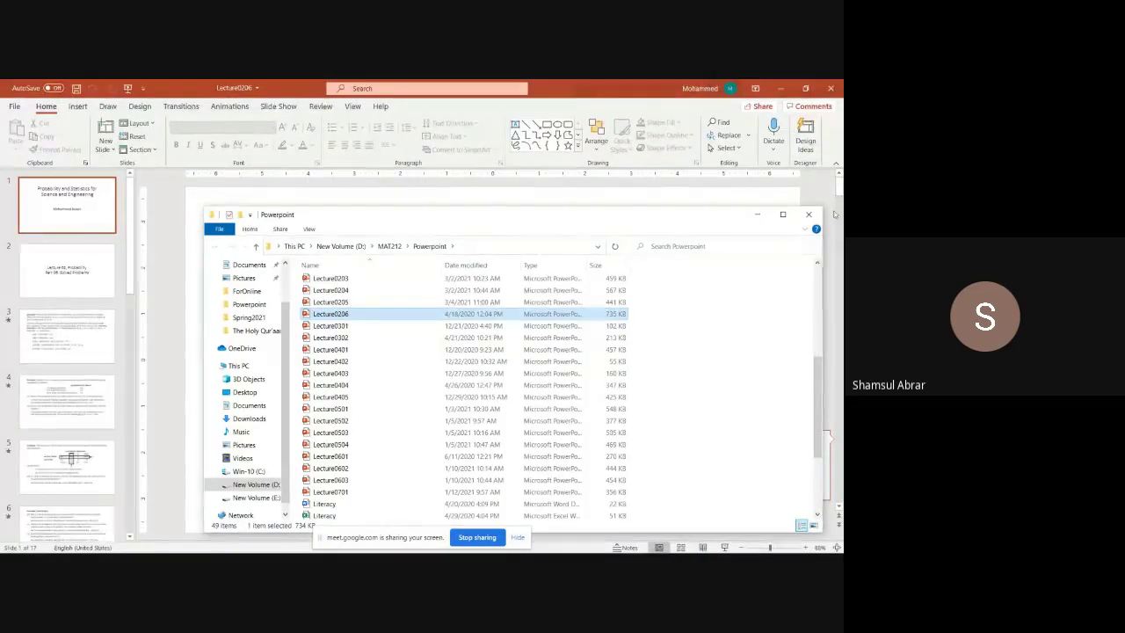
pyautogui.click(809, 214)
# Look through the solved probability problems up to the continued circuit example on slide 14.
pyautogui.scroll(-2, 678, 341)
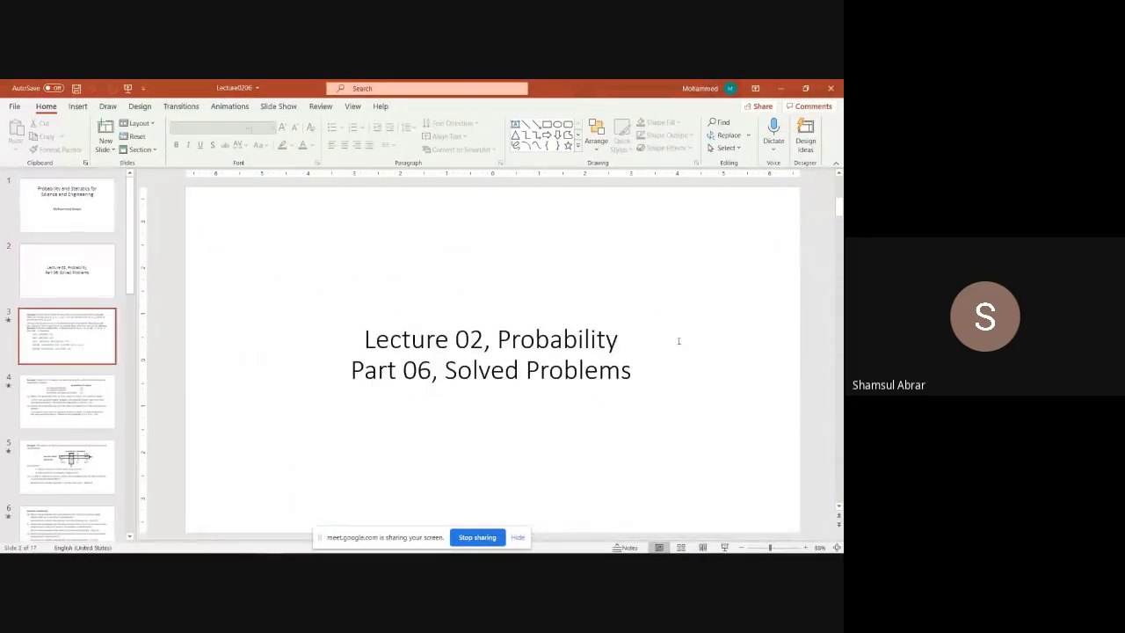
pyautogui.scroll(2, 678, 341)
pyautogui.scroll(-1, 678, 343)
pyautogui.scroll(-1, 679, 344)
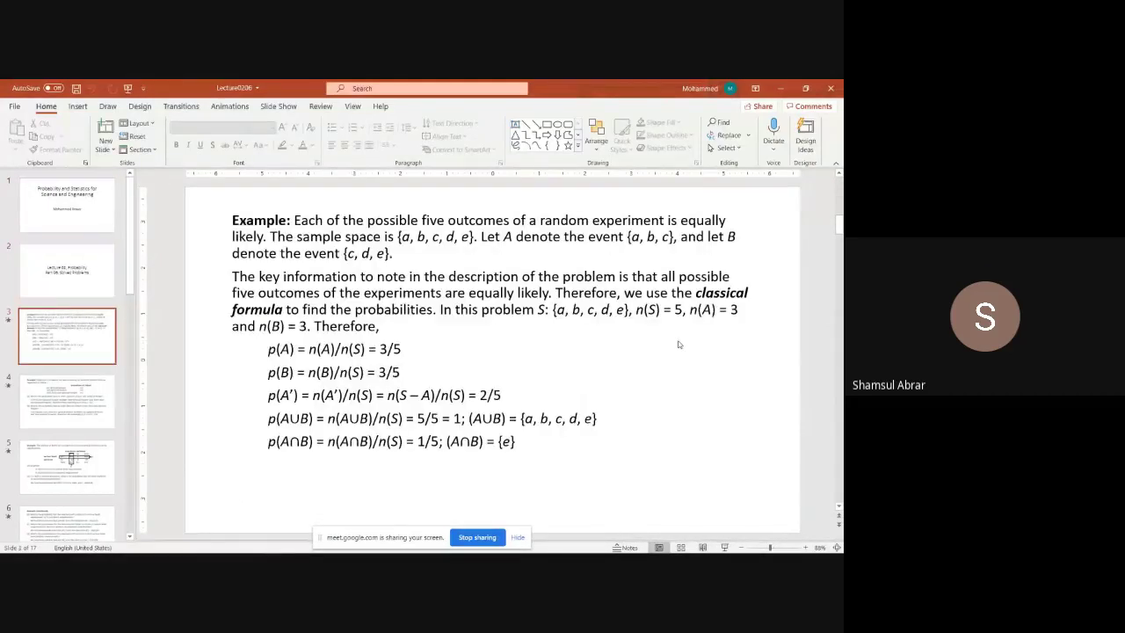
pyautogui.scroll(-12, 678, 345)
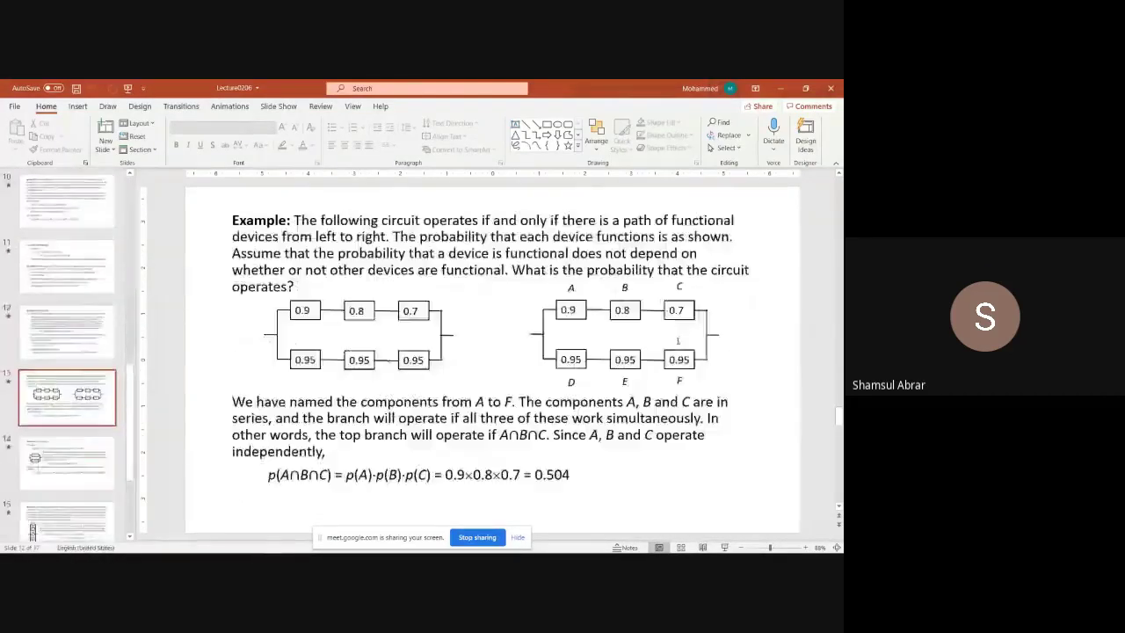
pyautogui.scroll(1, 678, 342)
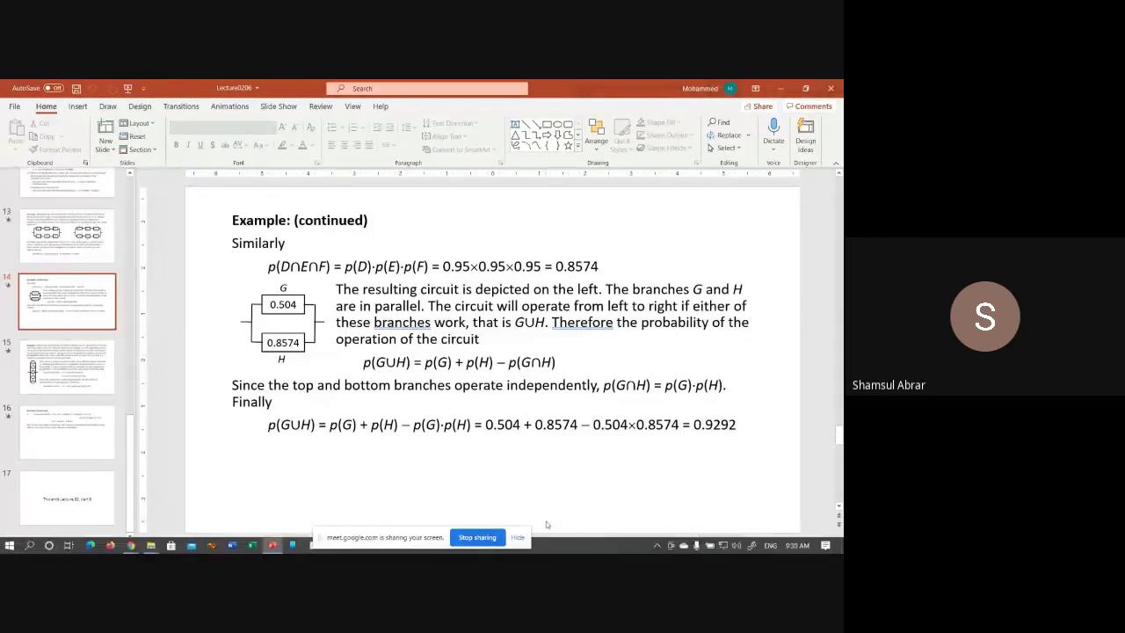
# Hide the screen-sharing notice and switch to the Google Meet window.
pyautogui.click(517, 539)
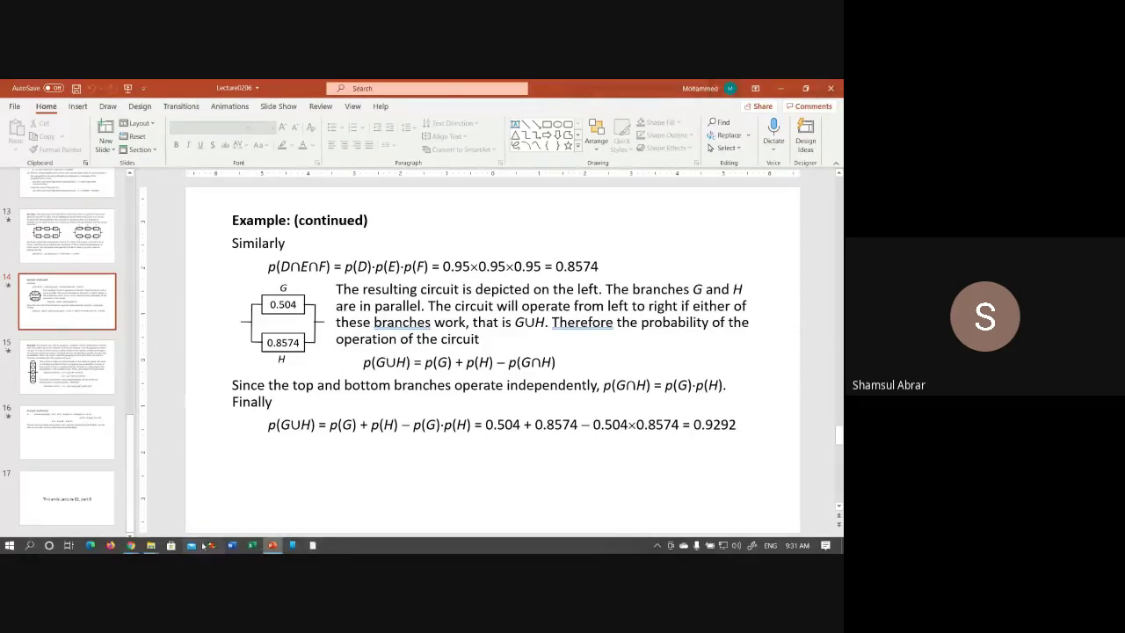
pyautogui.moveTo(130, 547)
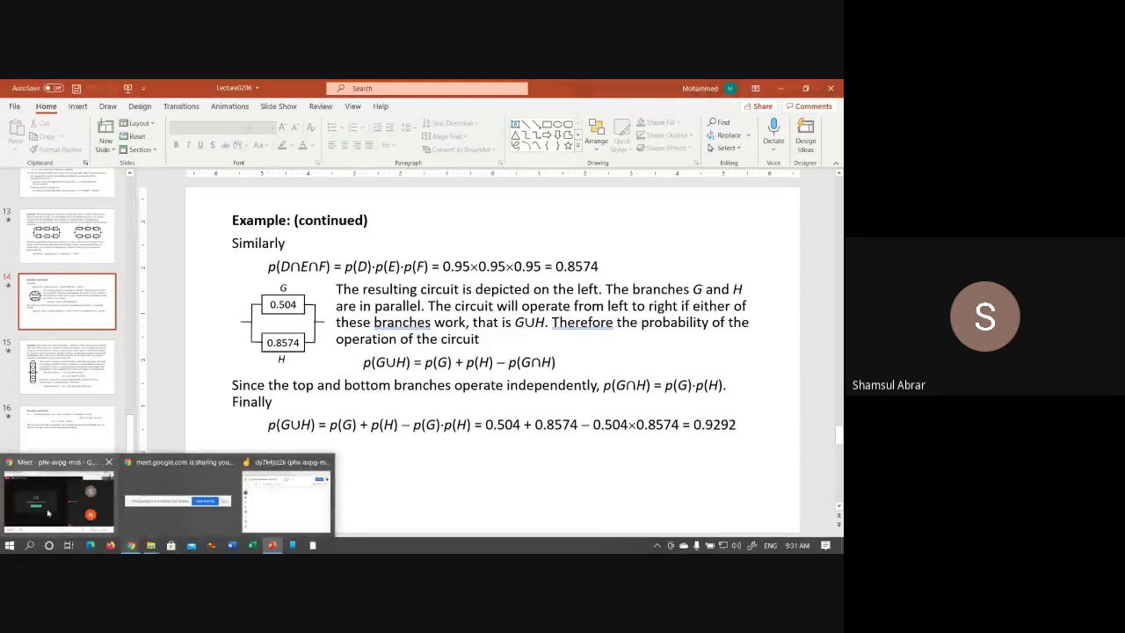
pyautogui.click(49, 518)
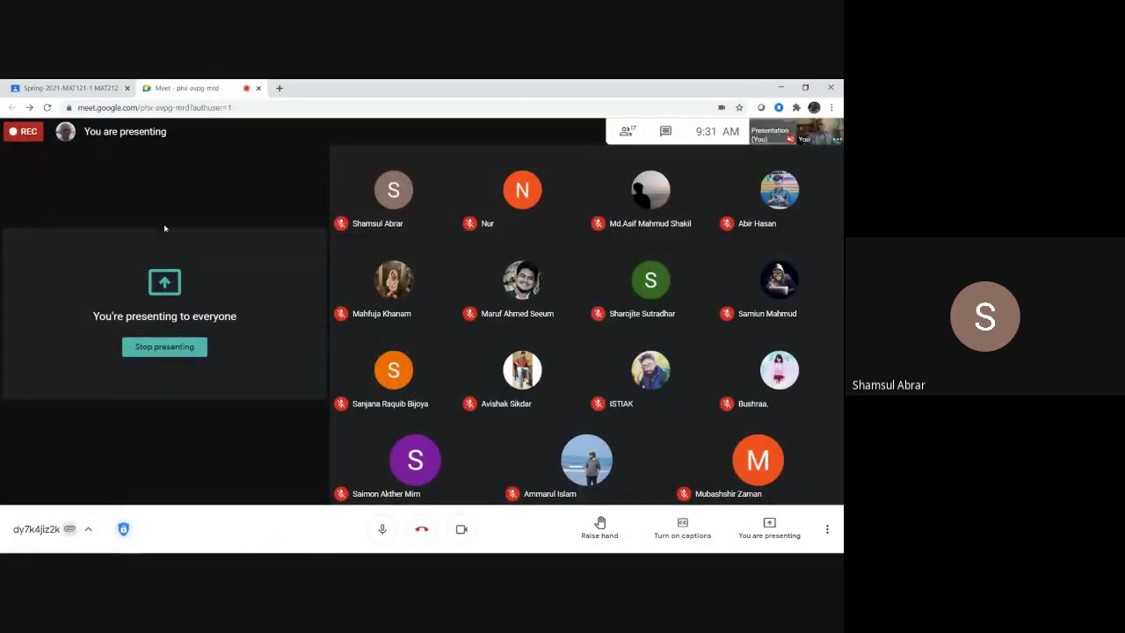
# Sign in to irasv1.iub.edu.bd in a new browser tab with the saved credentials and open attendance for MAT121 section 1.
pyautogui.click(278, 89)
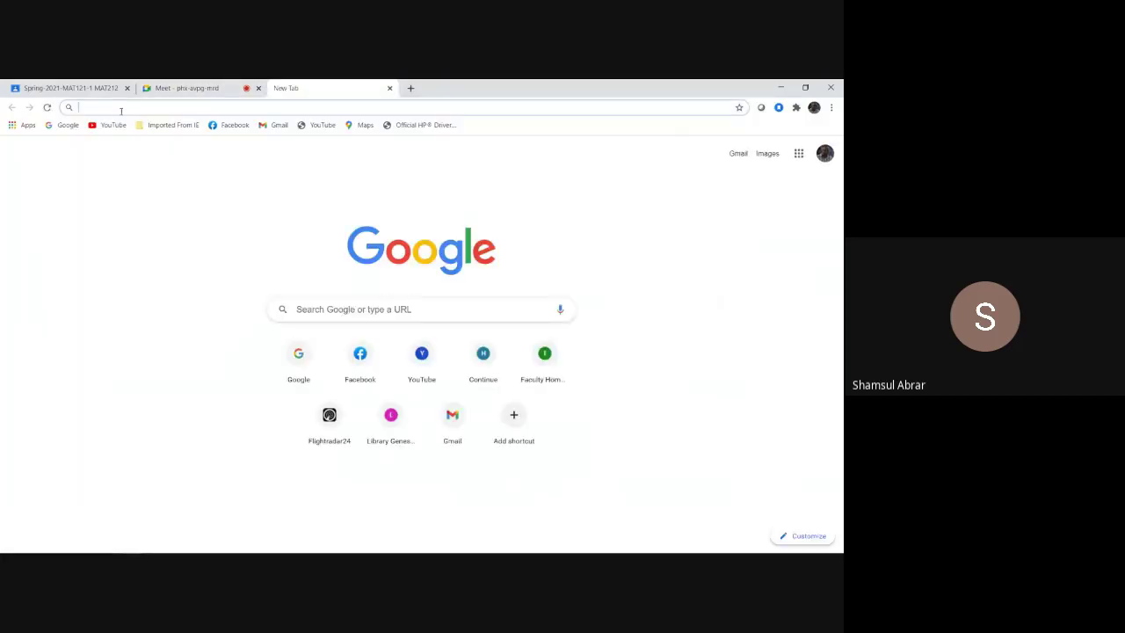
pyautogui.write('ir')
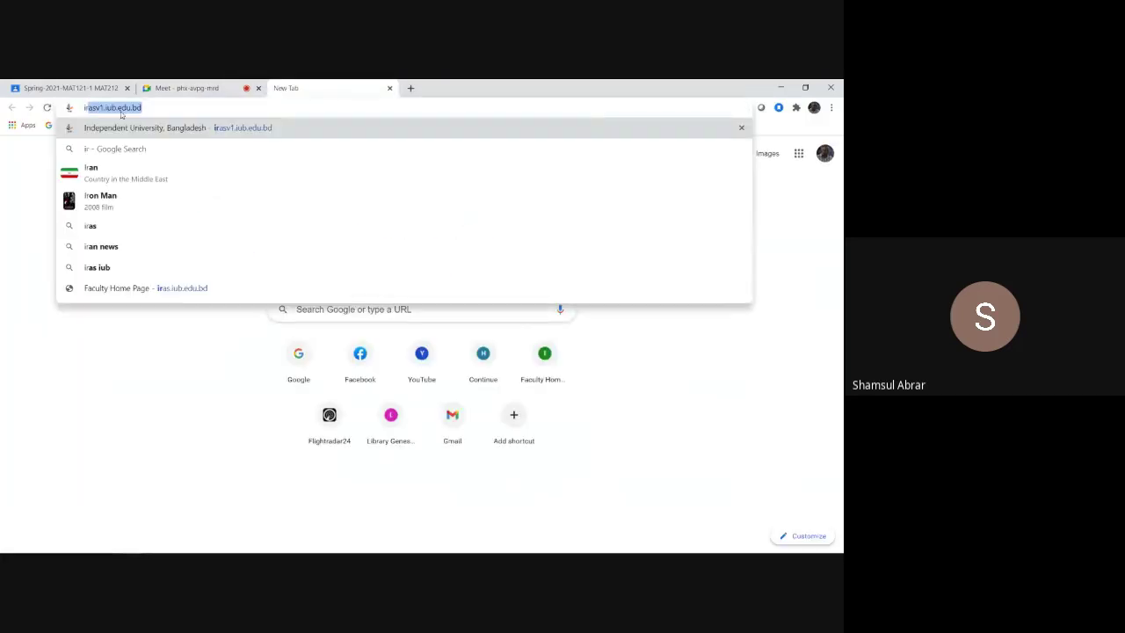
pyautogui.press('Return')
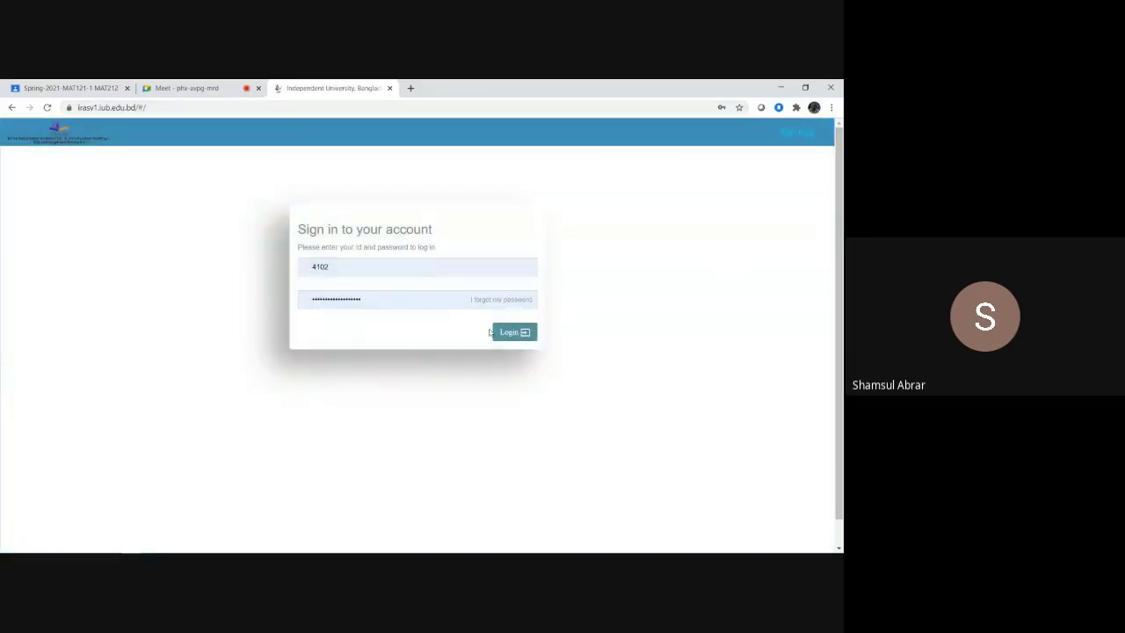
pyautogui.click(507, 334)
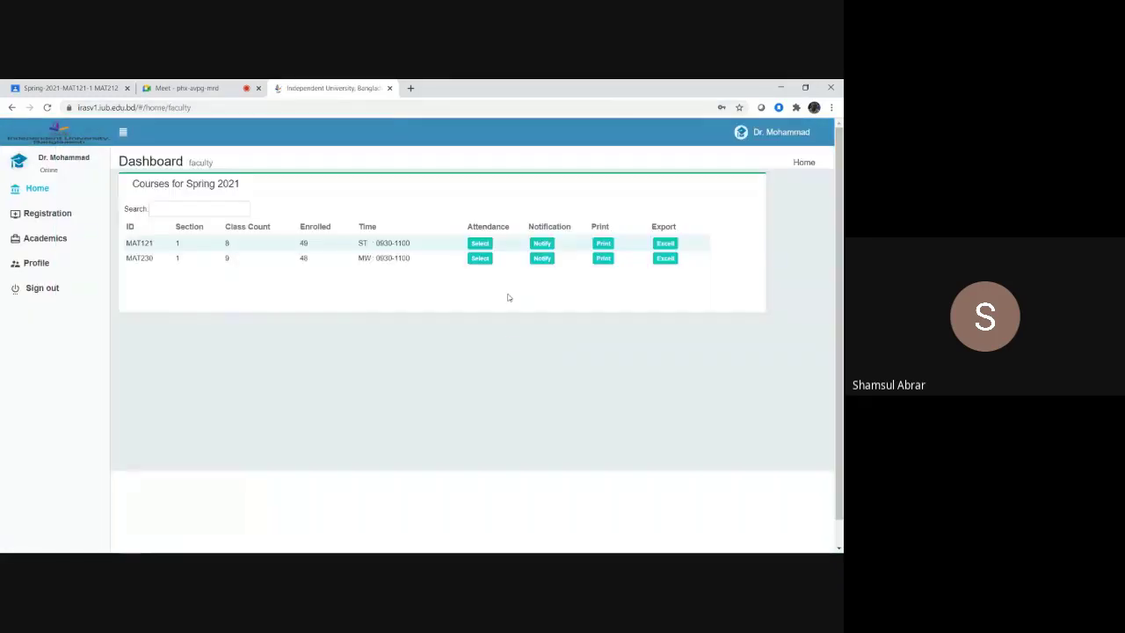
pyautogui.click(474, 246)
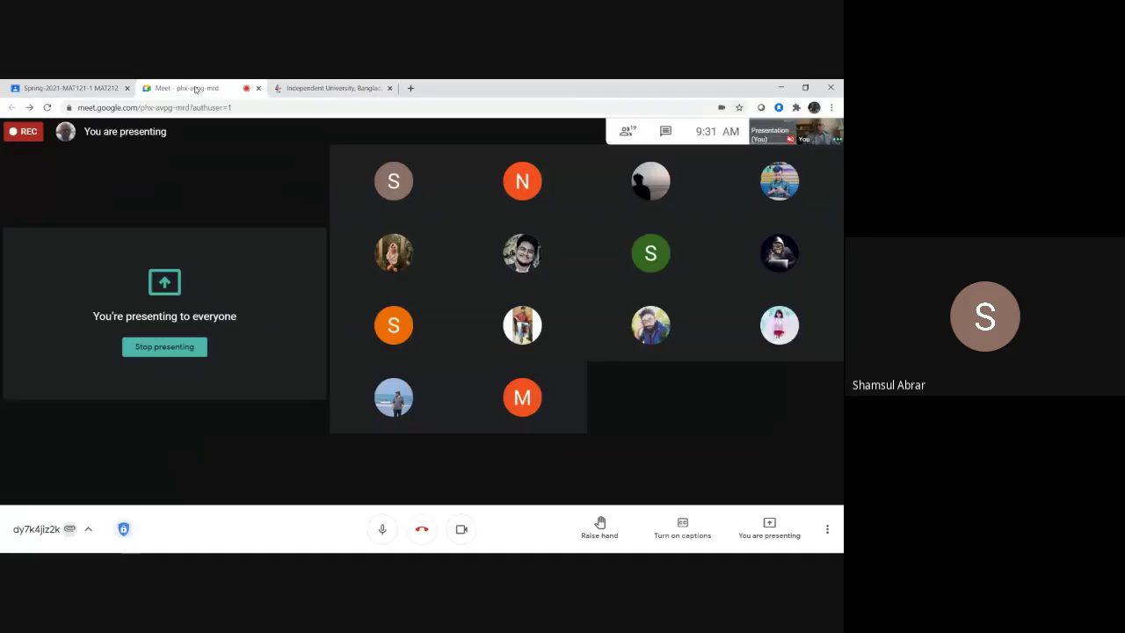
# Check the Meet participants, return to the attendance sheet, and mark students 1, 2, 4, 5, 6, 7, 9 and 10 by serial number as present.
pyautogui.click(195, 89)
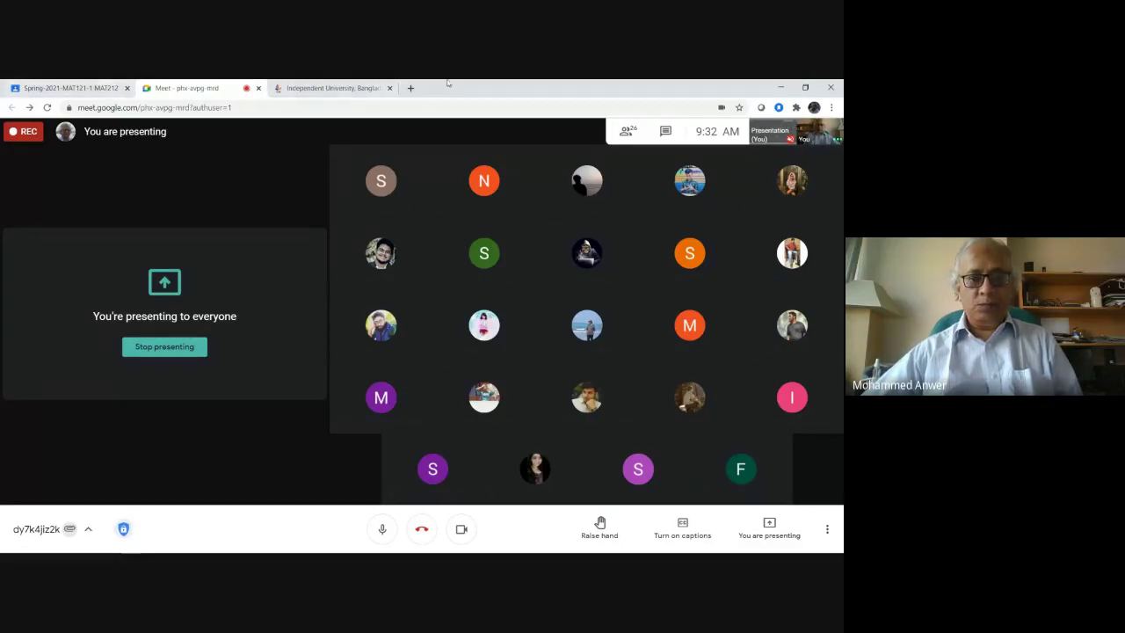
pyautogui.click(343, 89)
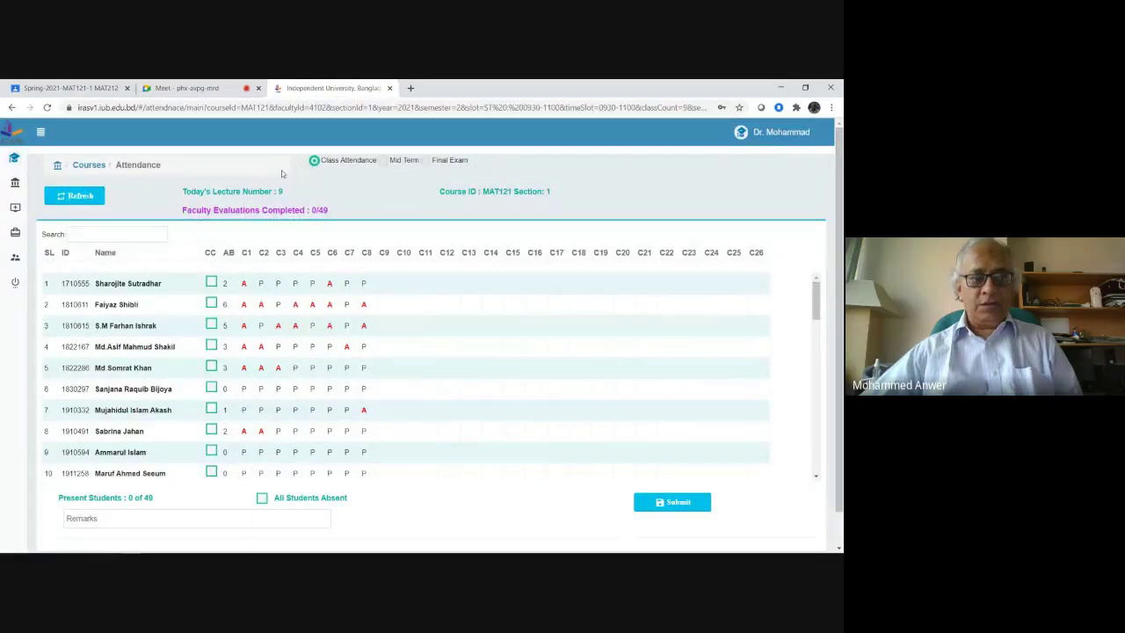
pyautogui.click(211, 282)
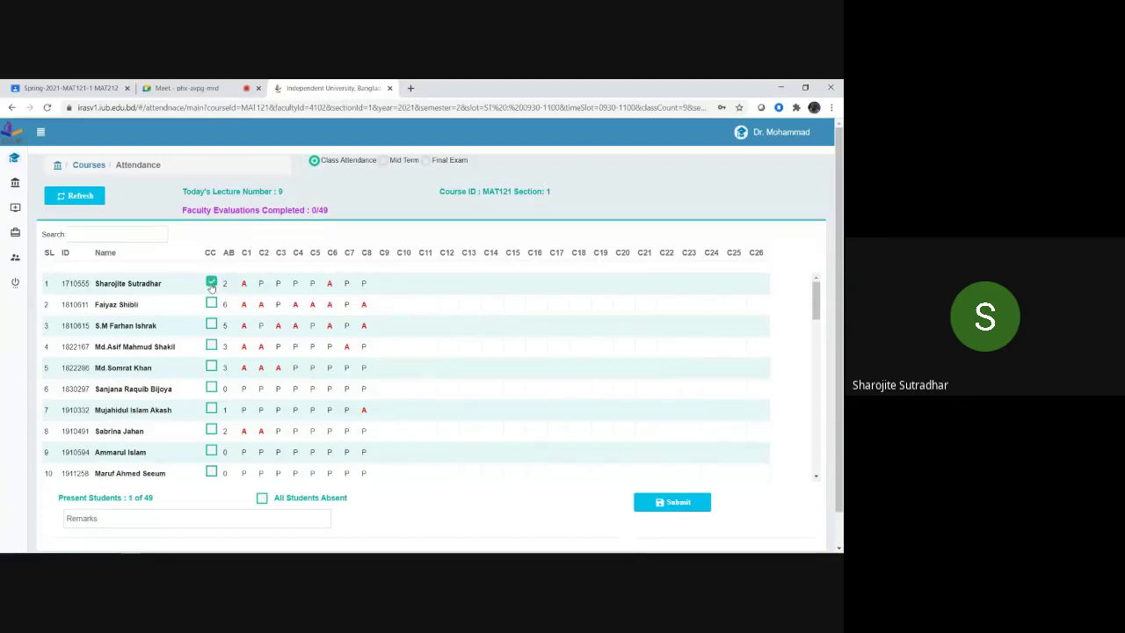
pyautogui.click(211, 346)
pyautogui.click(211, 369)
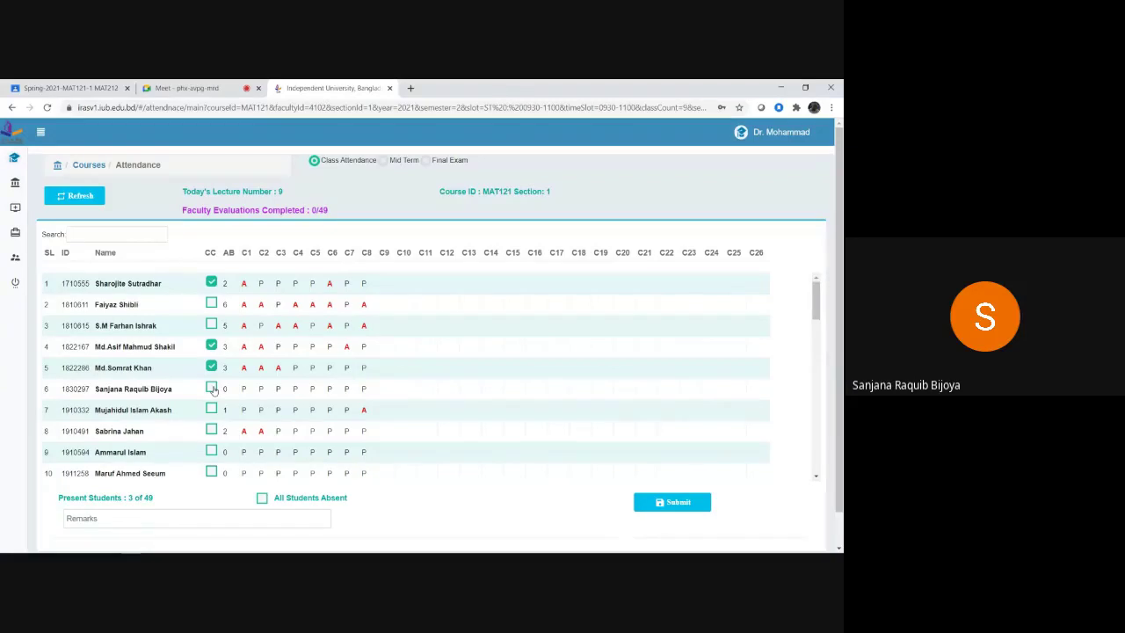
pyautogui.click(212, 389)
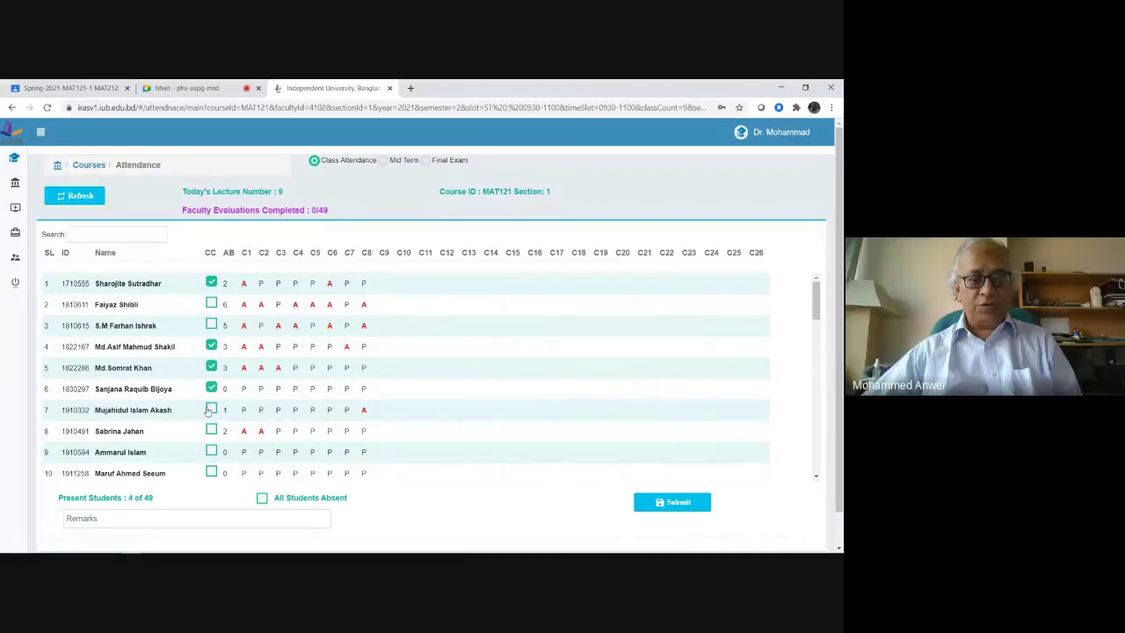
pyautogui.click(211, 410)
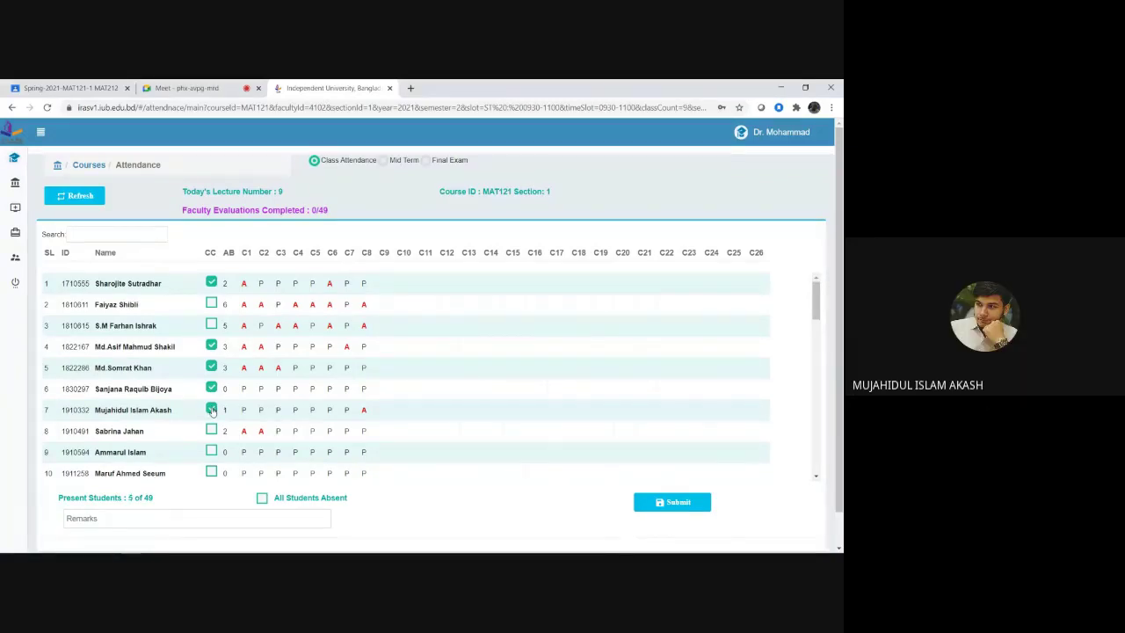
pyautogui.click(211, 453)
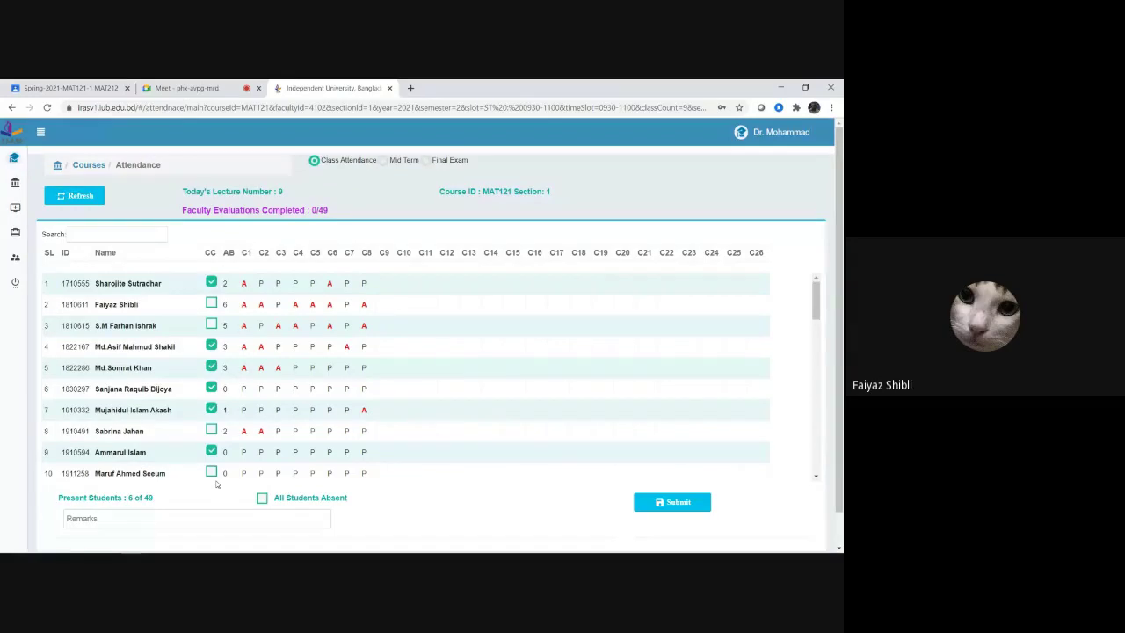
pyautogui.click(211, 305)
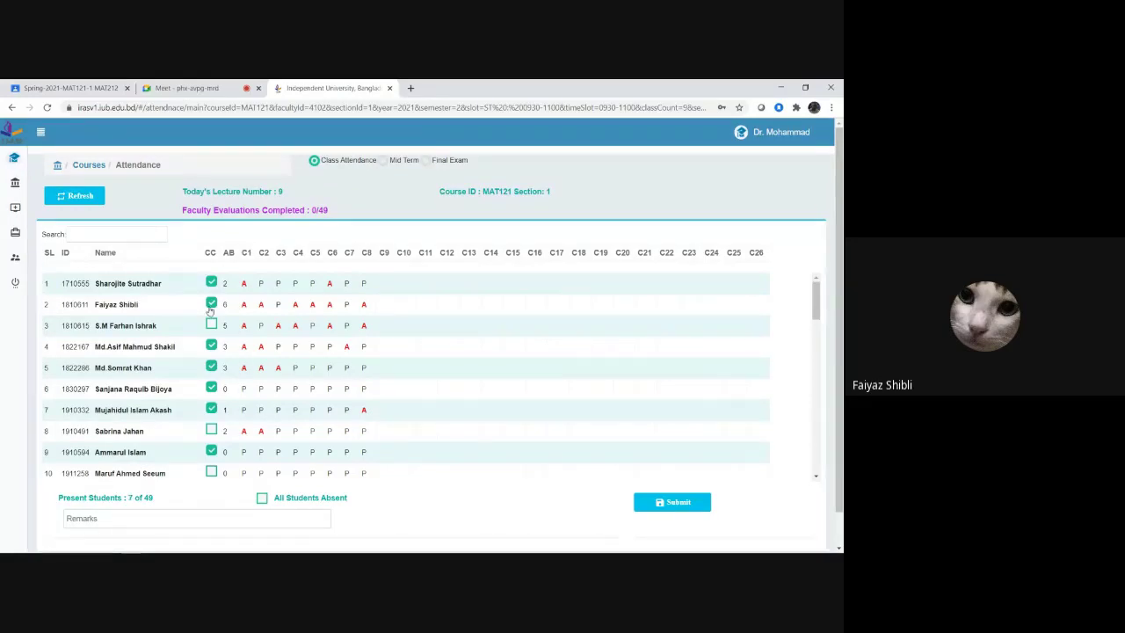
pyautogui.click(212, 473)
# Mark the students with serial numbers 12, 13 and 16 as present in the current class column.
pyautogui.scroll(-2, 235, 478)
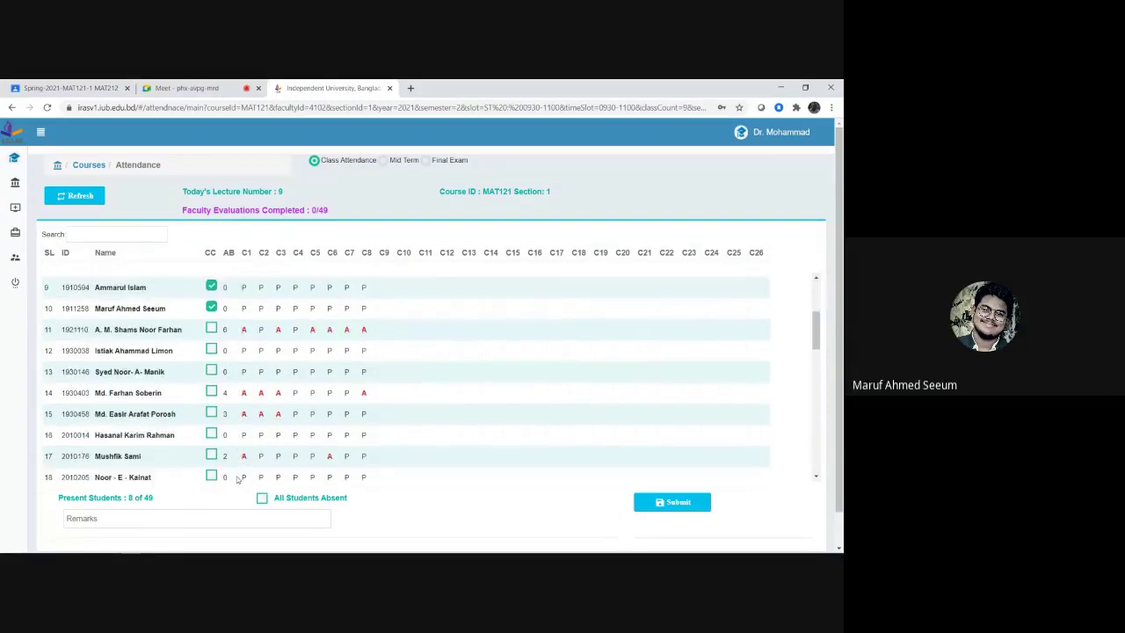
pyautogui.click(212, 351)
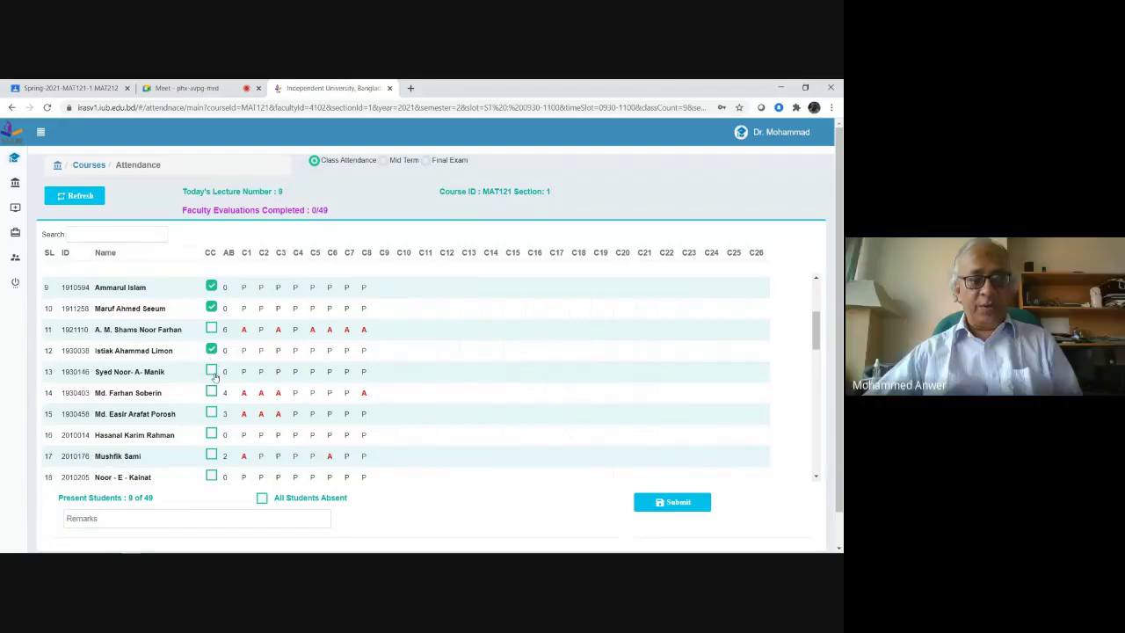
pyautogui.click(211, 371)
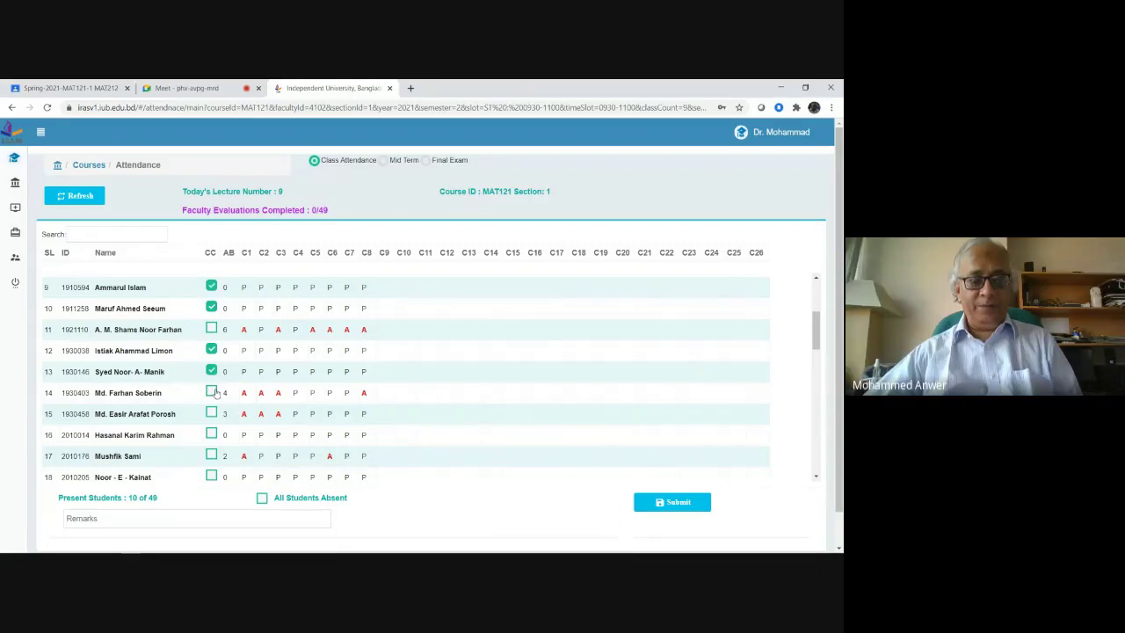
pyautogui.click(212, 434)
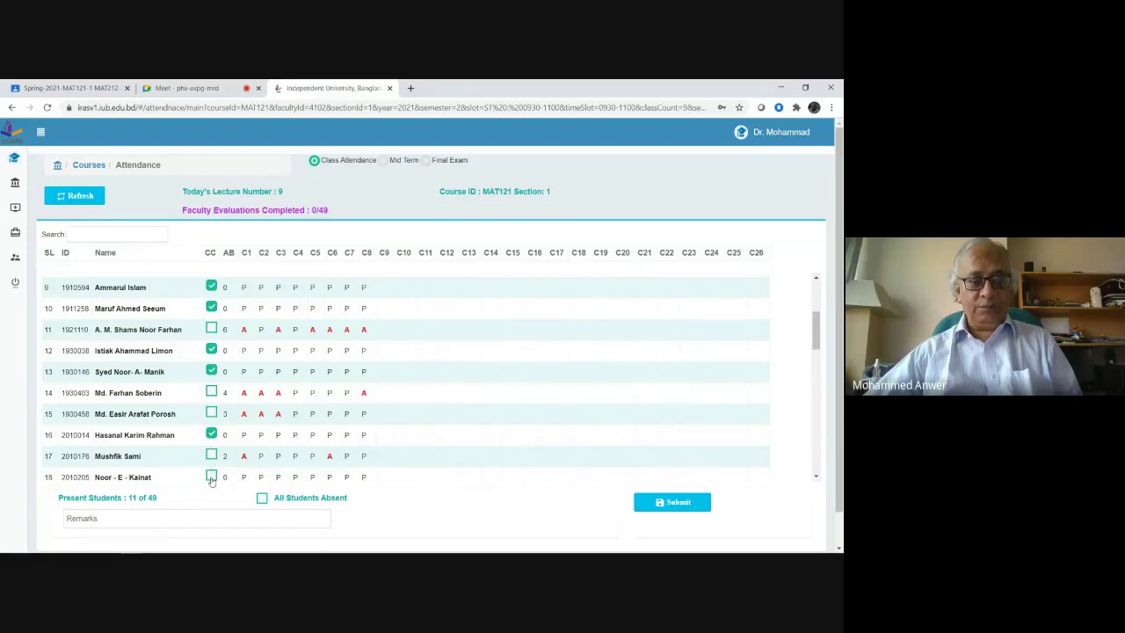
# Mark the students with serial numbers 19, 20, 21 and 23 through 27 as present for the current class.
pyautogui.scroll(-3, 211, 479)
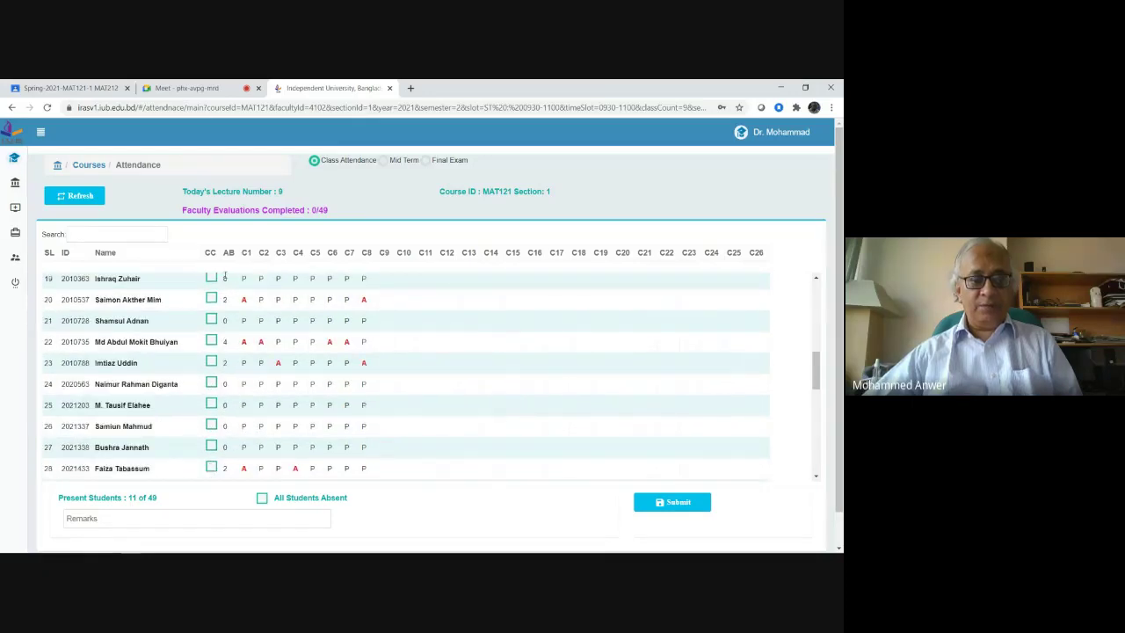
pyautogui.click(211, 279)
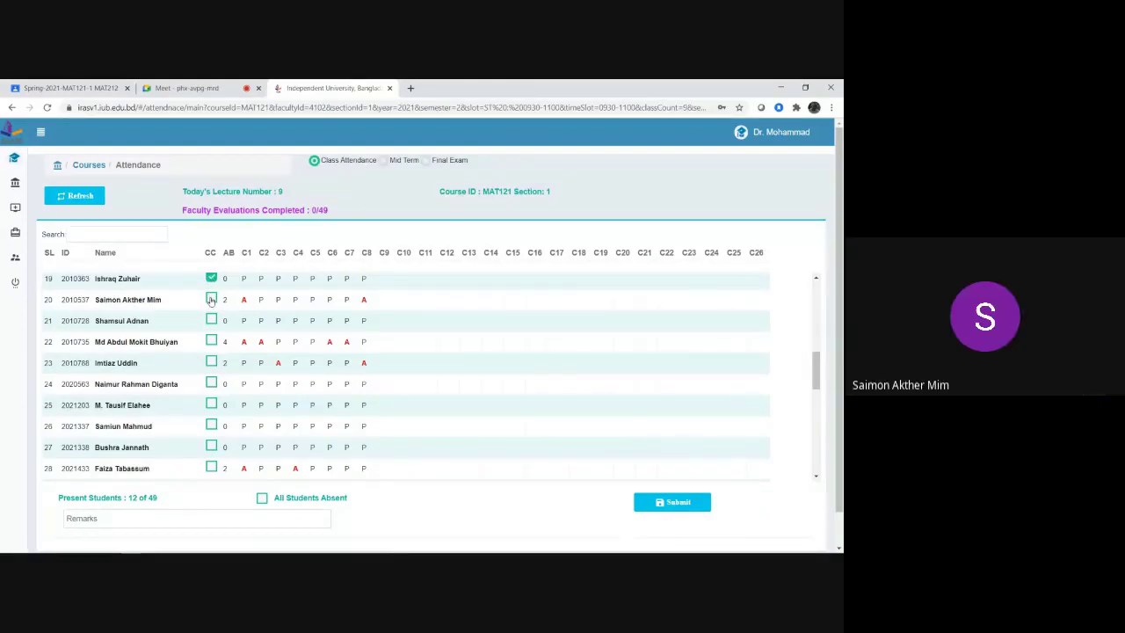
pyautogui.click(212, 300)
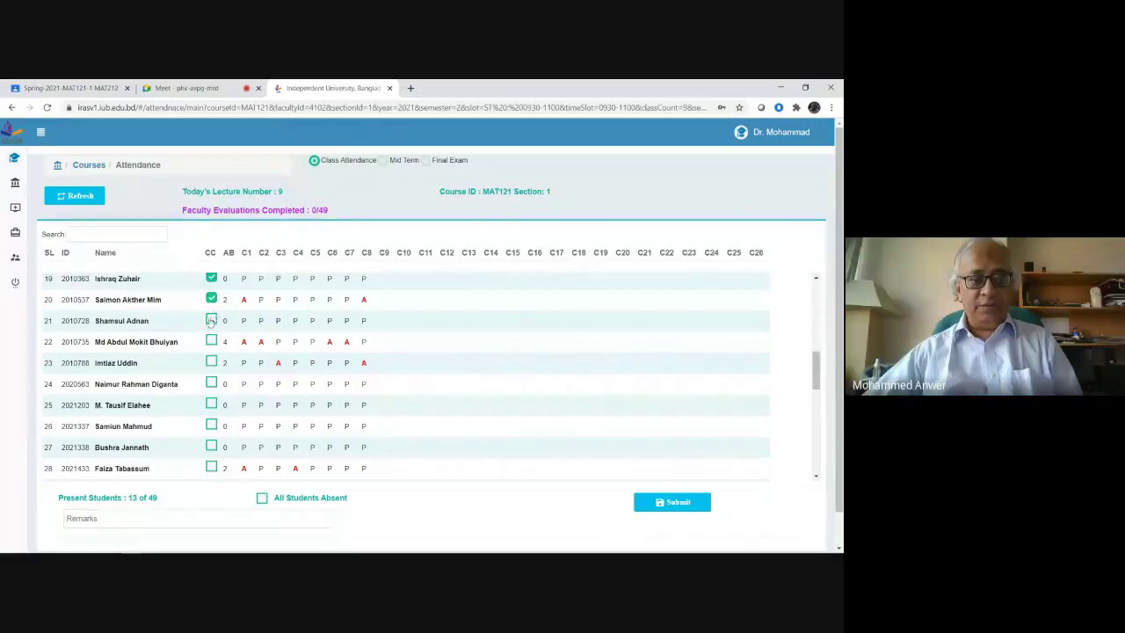
pyautogui.click(212, 363)
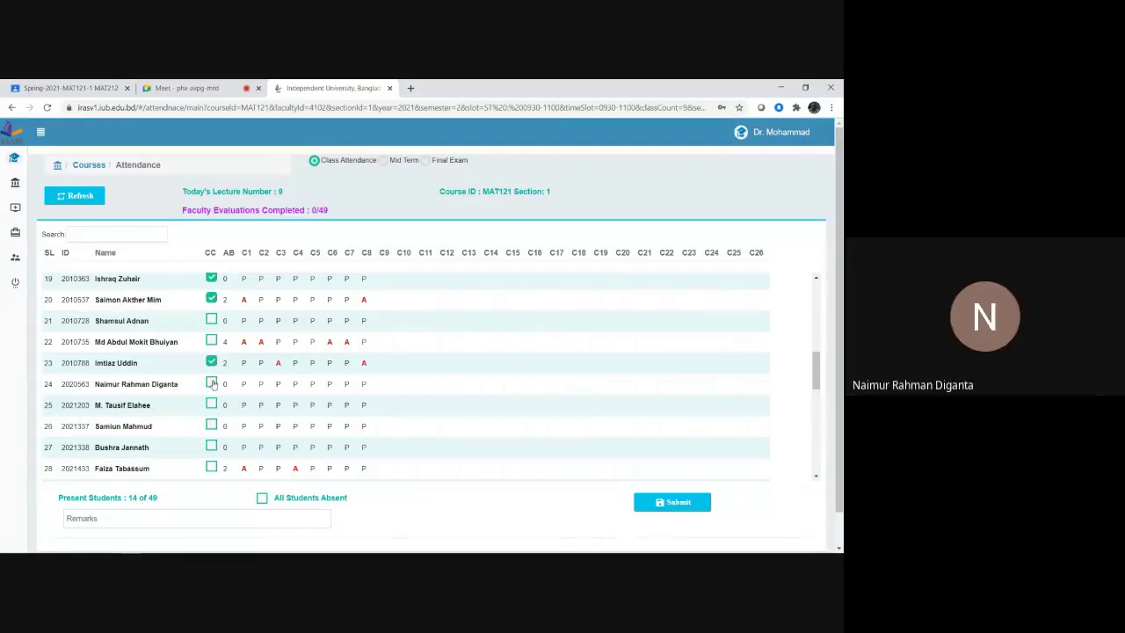
pyautogui.click(212, 383)
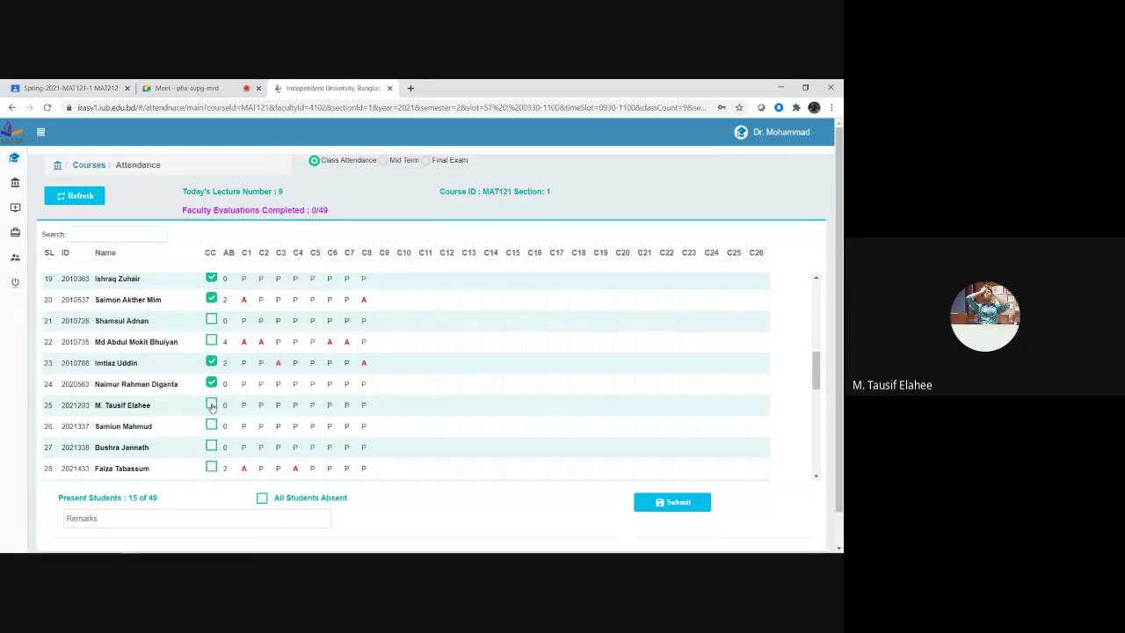
pyautogui.click(211, 404)
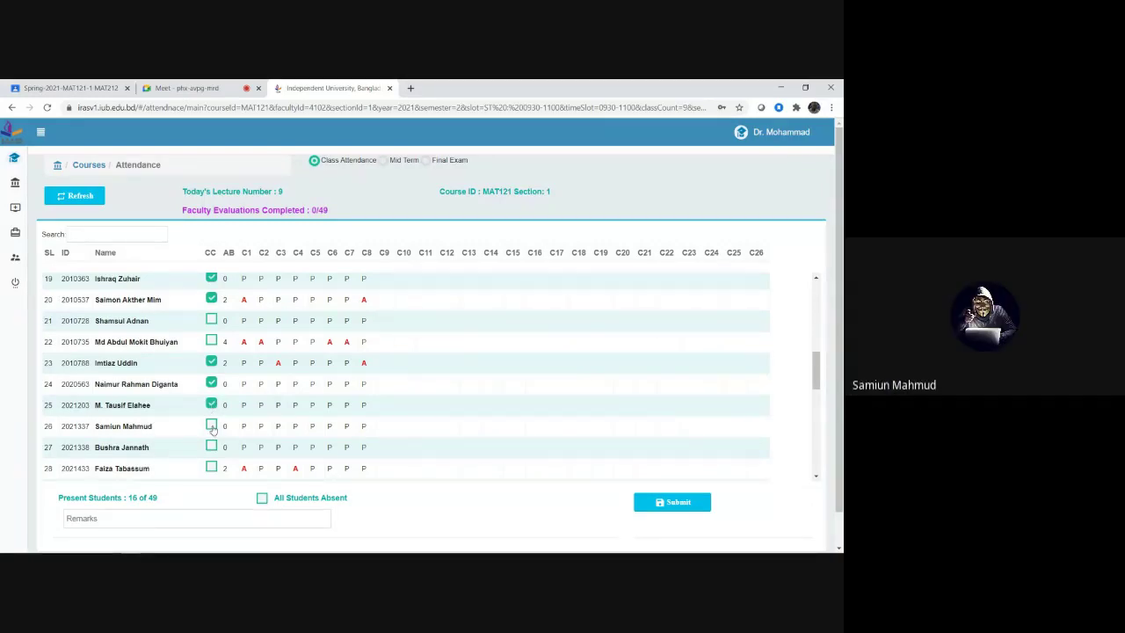
pyautogui.click(212, 426)
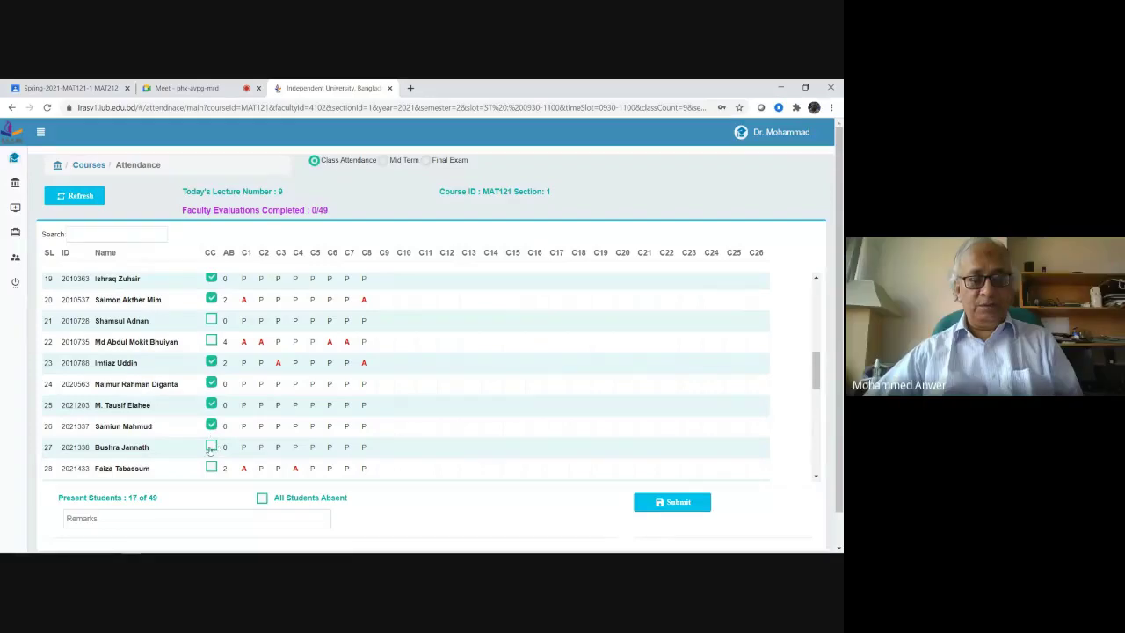
pyautogui.click(211, 447)
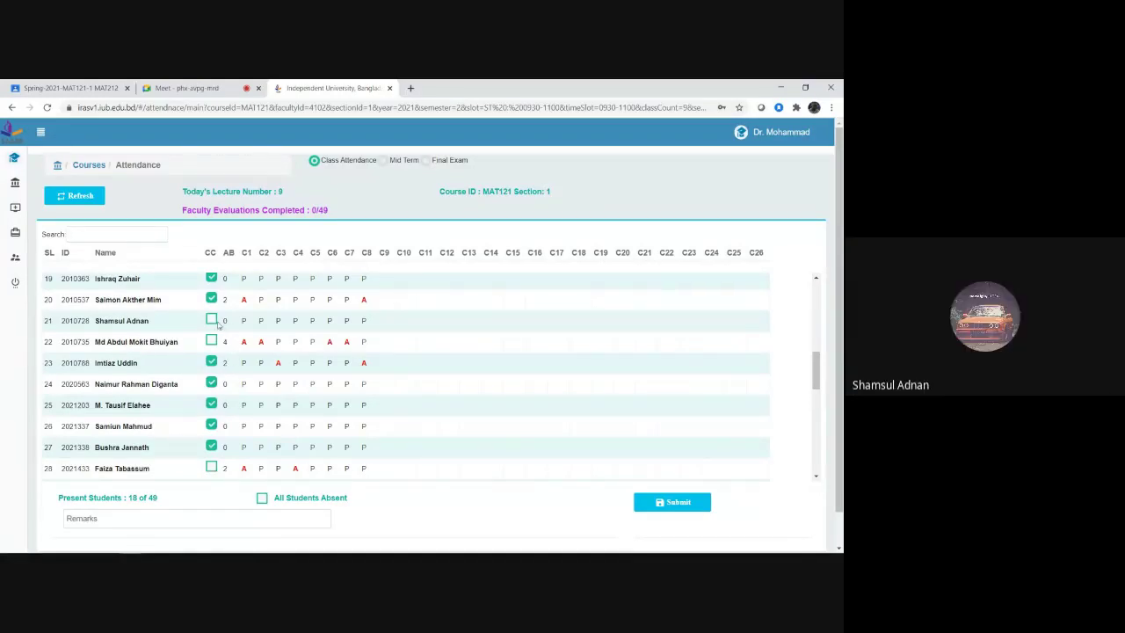
pyautogui.click(212, 321)
# Mark the students with serial numbers 29, 30, 35 and 36 as present for the current class.
pyautogui.scroll(-4, 224, 455)
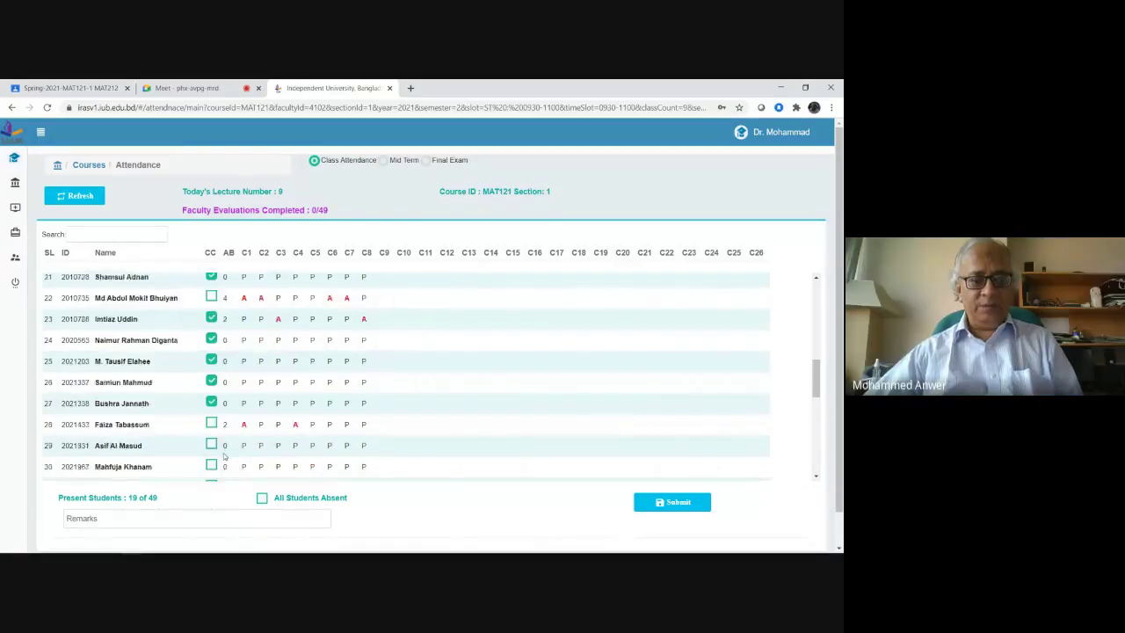
pyautogui.scroll(-1, 224, 455)
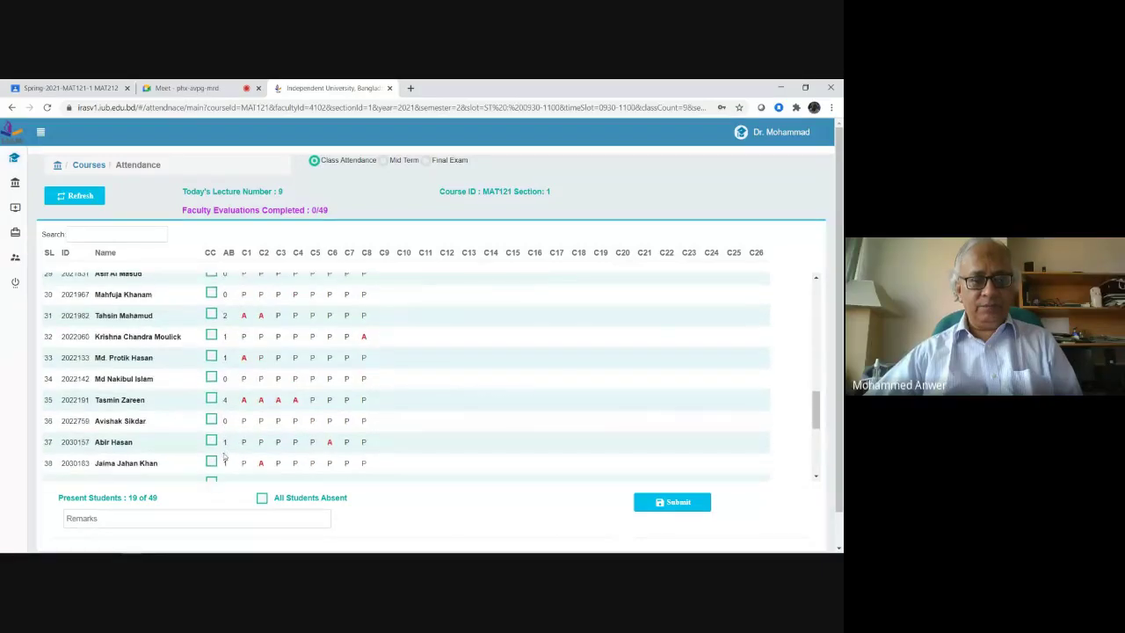
pyautogui.scroll(1, 225, 422)
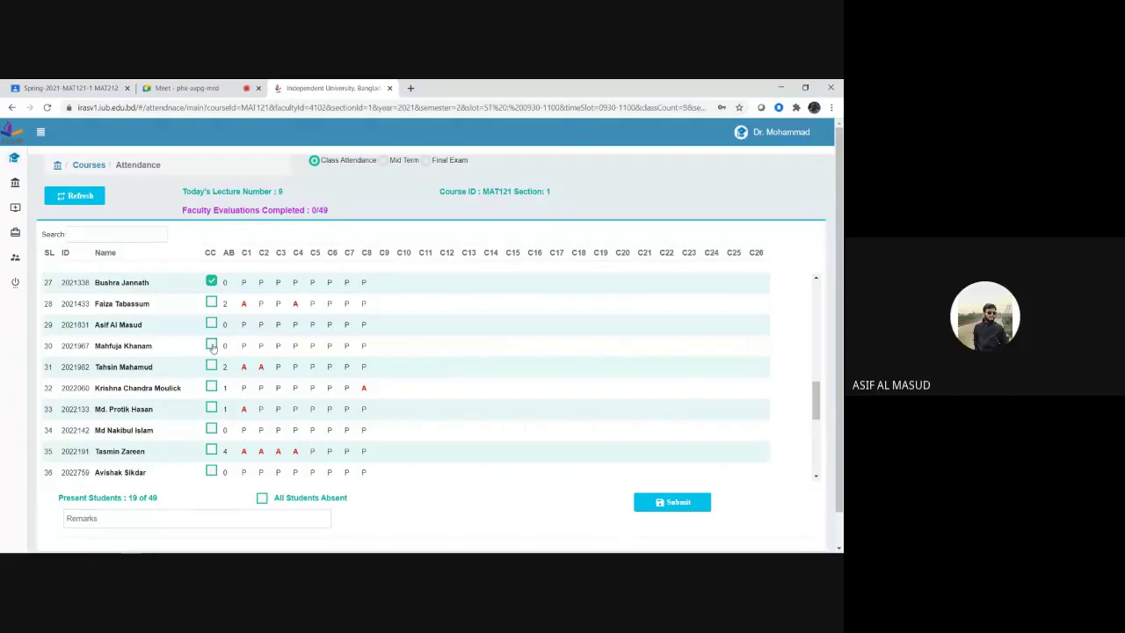
pyautogui.click(211, 345)
pyautogui.click(213, 325)
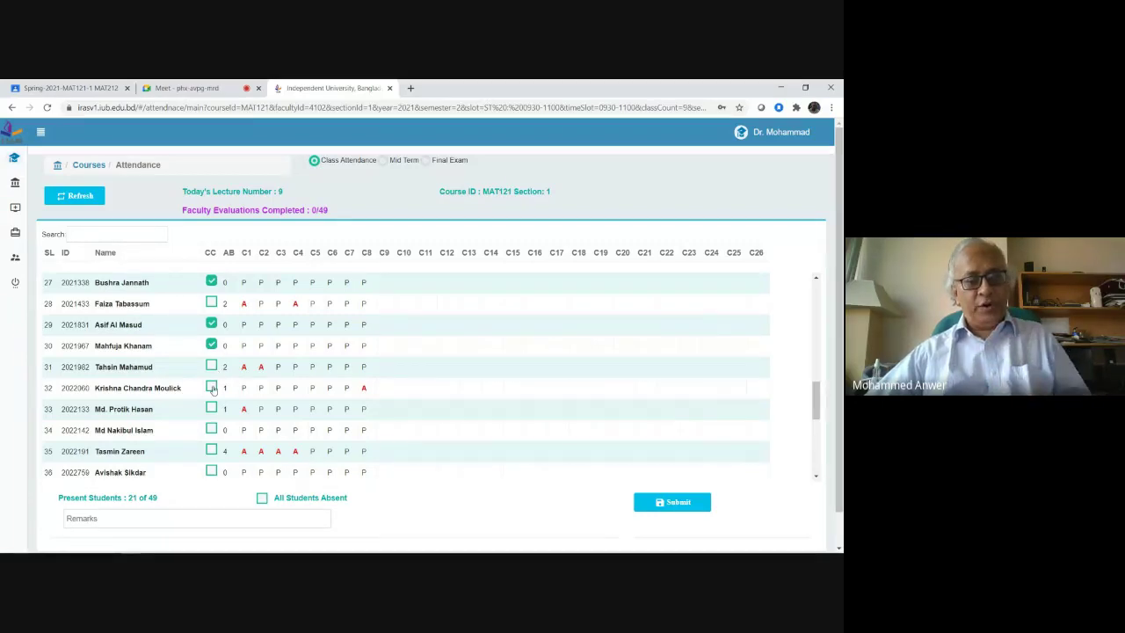
pyautogui.click(211, 450)
pyautogui.click(212, 472)
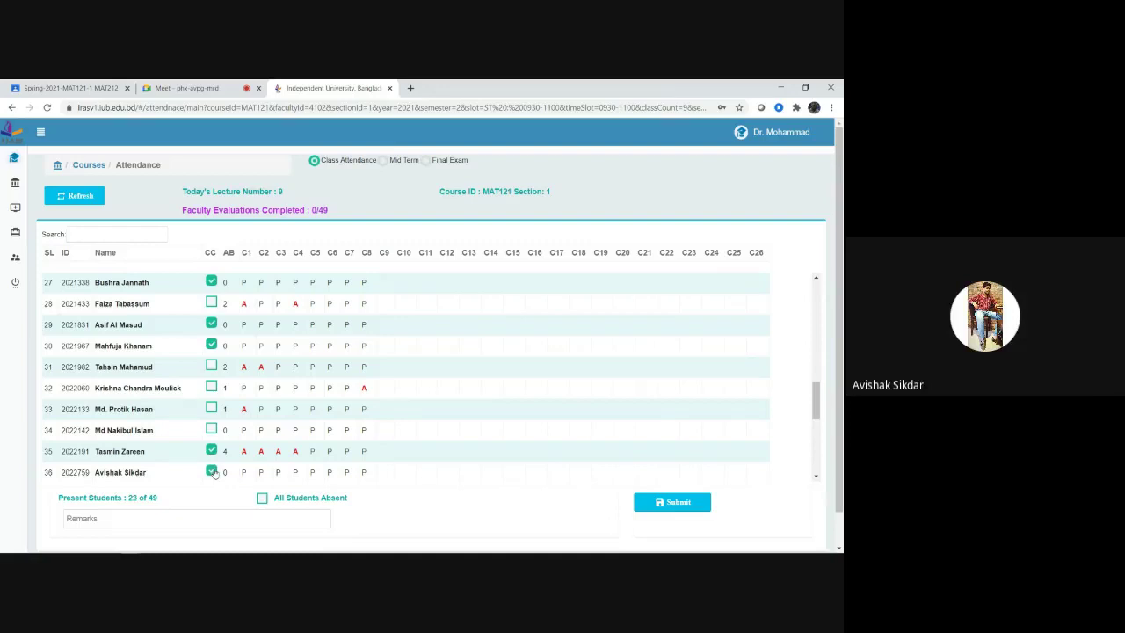
# Mark the students with serial numbers 37, 38 and 40 through 43 as present for the current class.
pyautogui.scroll(-2, 211, 475)
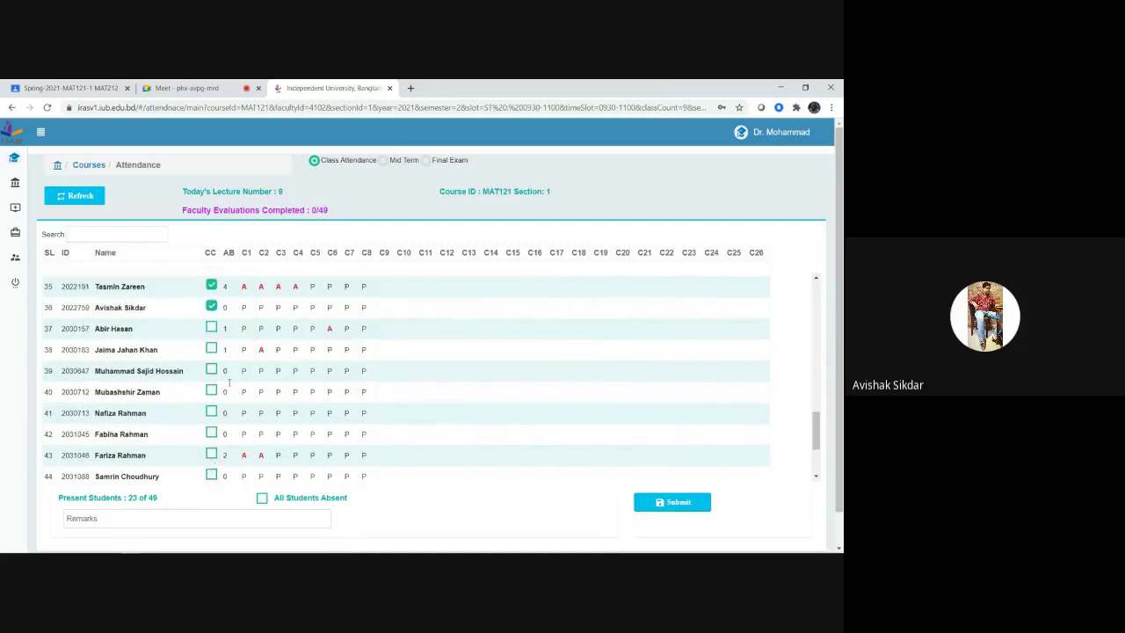
pyautogui.click(212, 327)
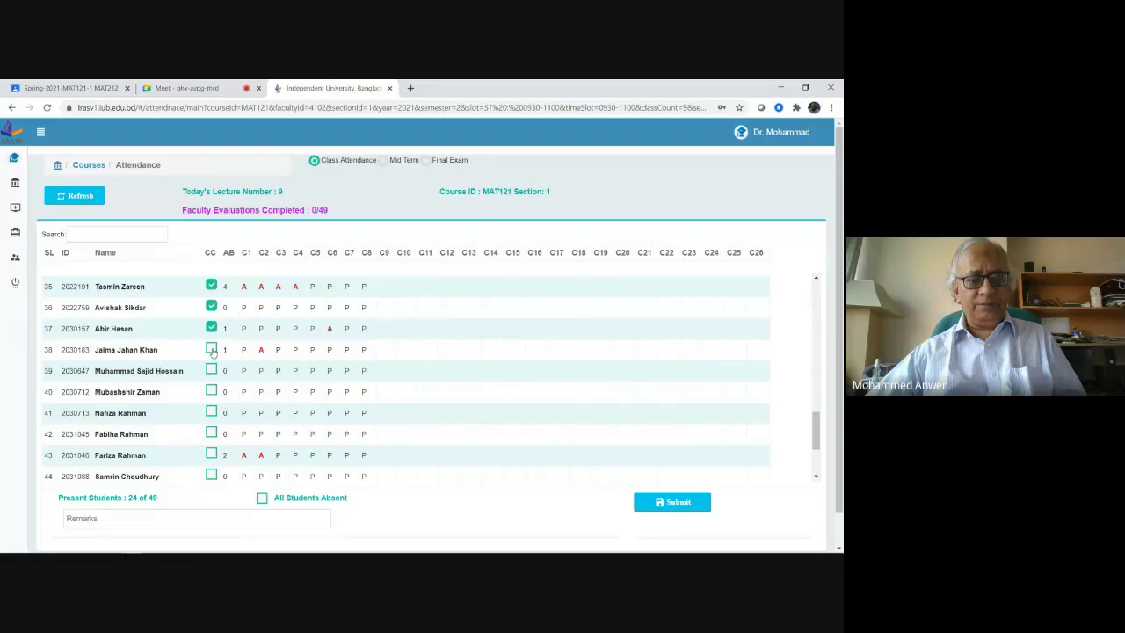
pyautogui.click(212, 350)
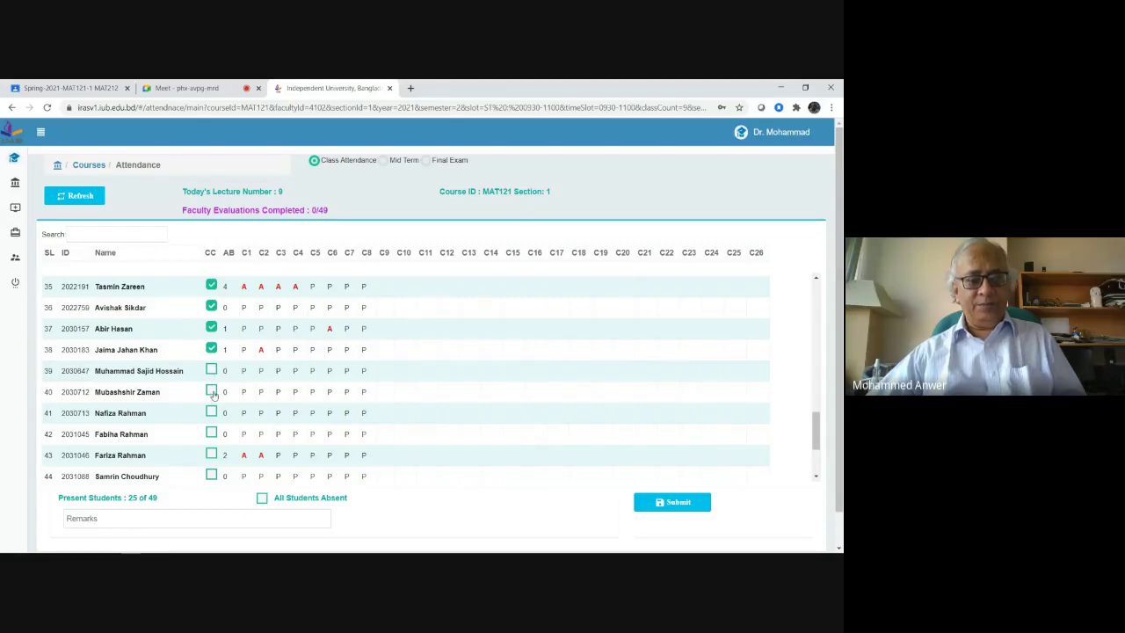
pyautogui.click(212, 392)
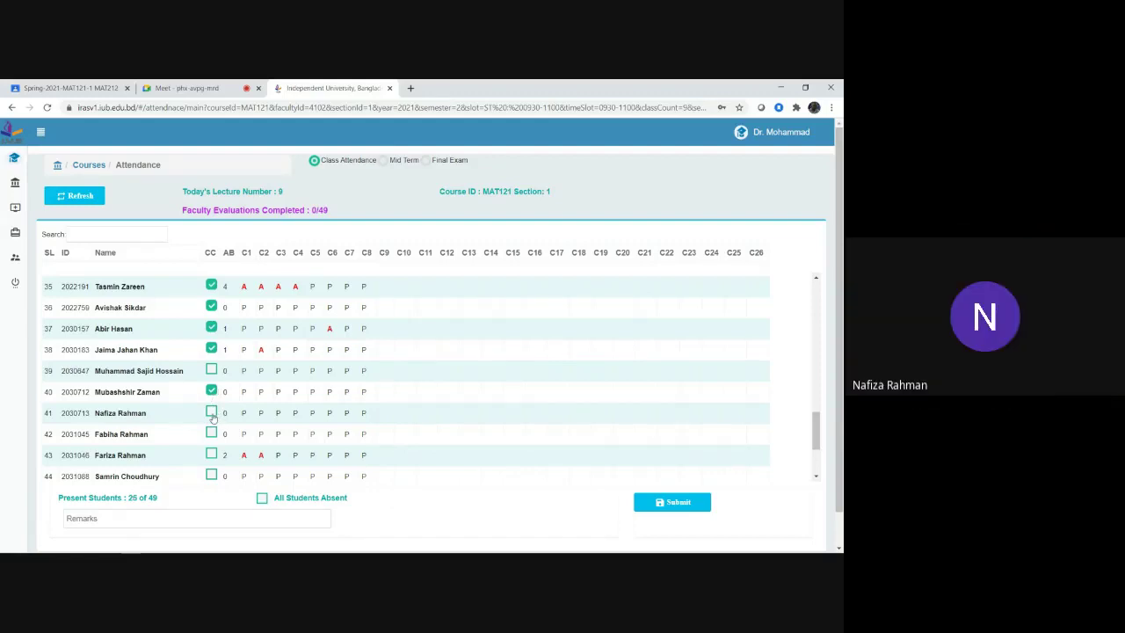
pyautogui.click(212, 413)
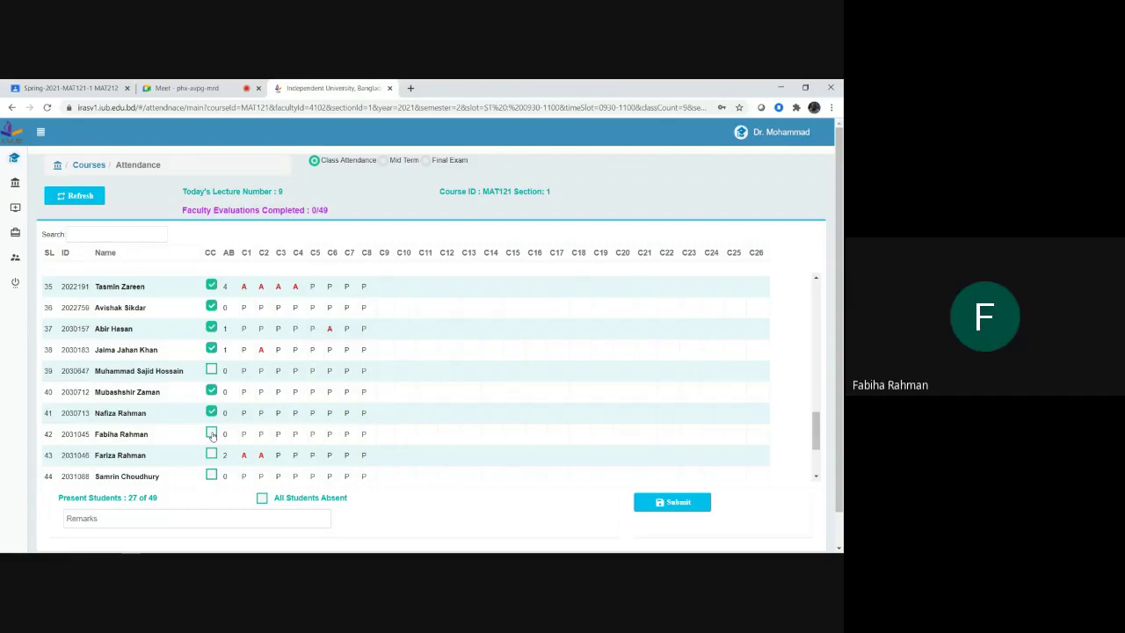
pyautogui.click(212, 434)
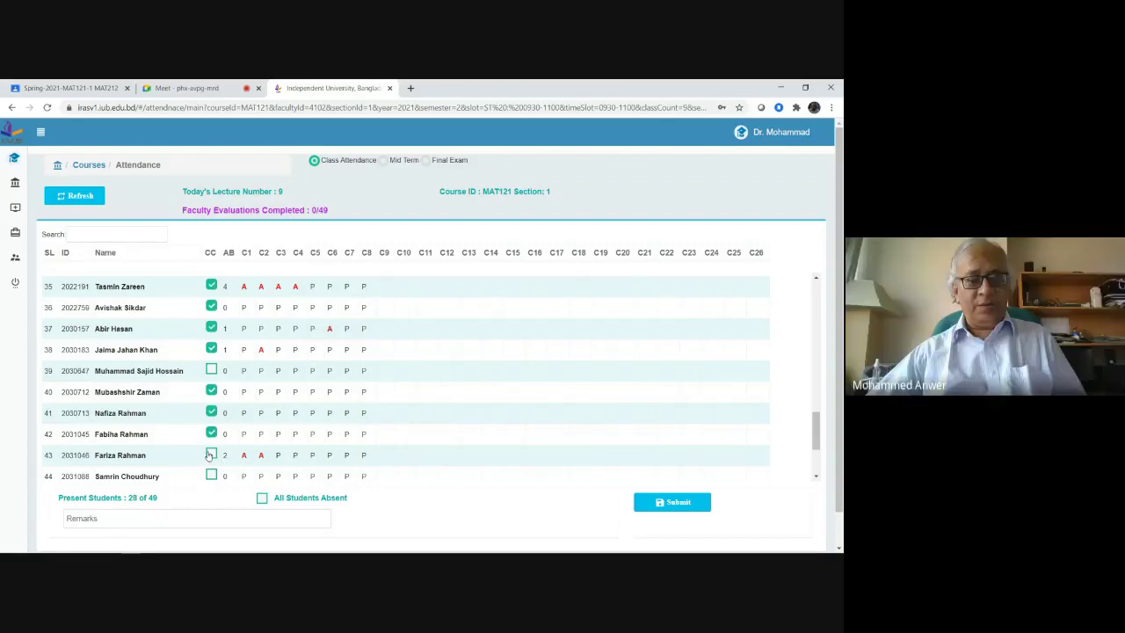
pyautogui.click(210, 455)
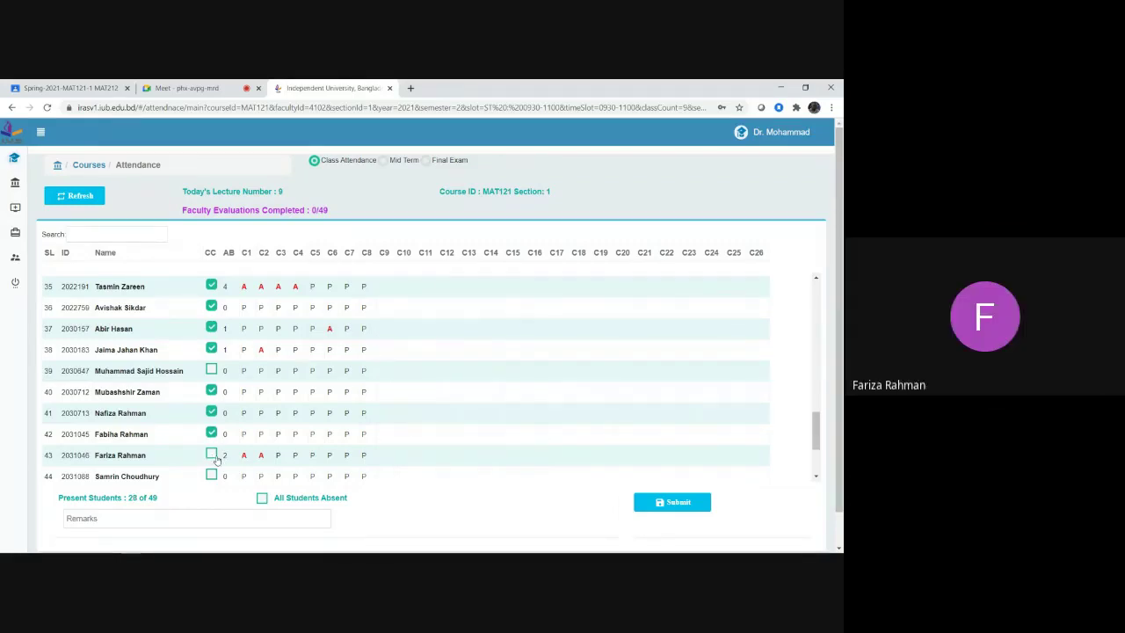
# Mark the students with serial numbers 44 and 46 through 49 as present for the current class.
pyautogui.scroll(-3, 231, 474)
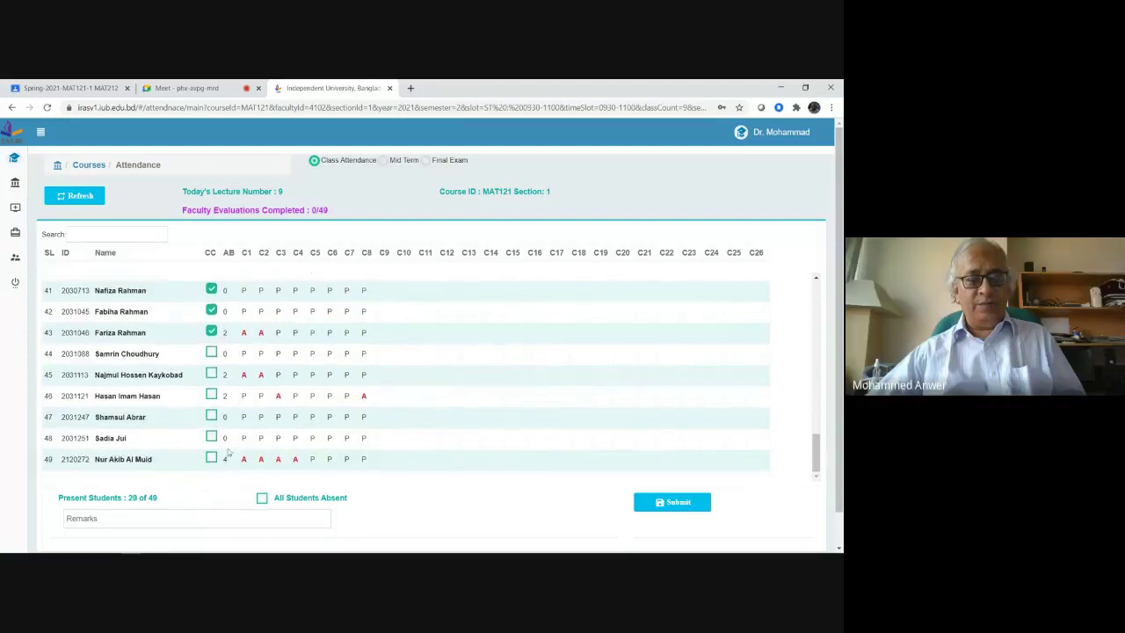
pyautogui.click(212, 353)
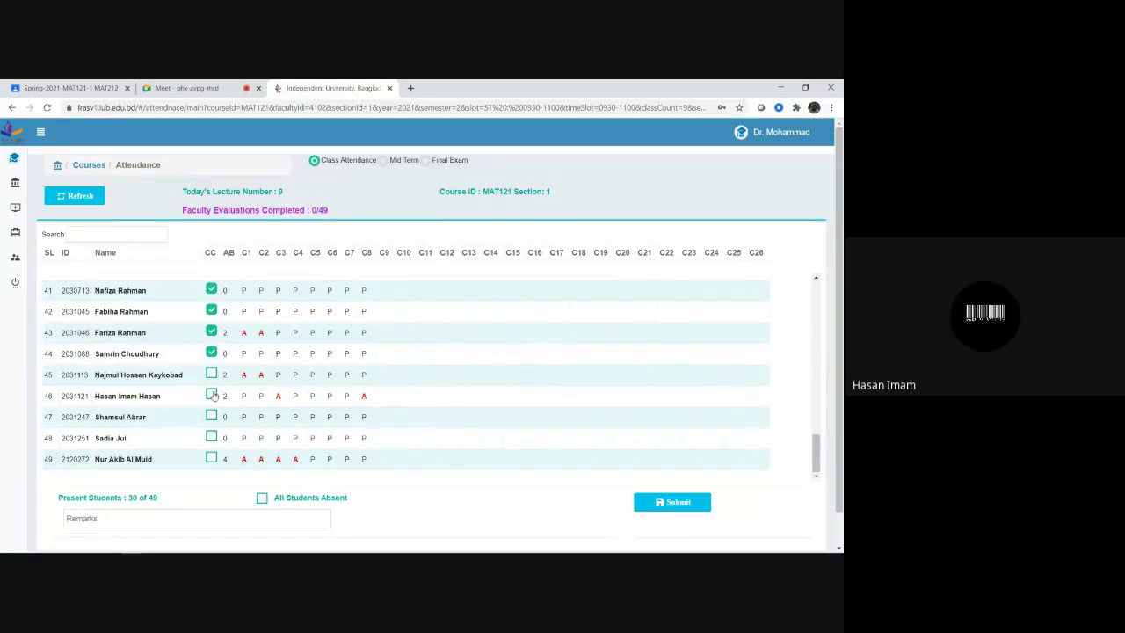
pyautogui.click(212, 395)
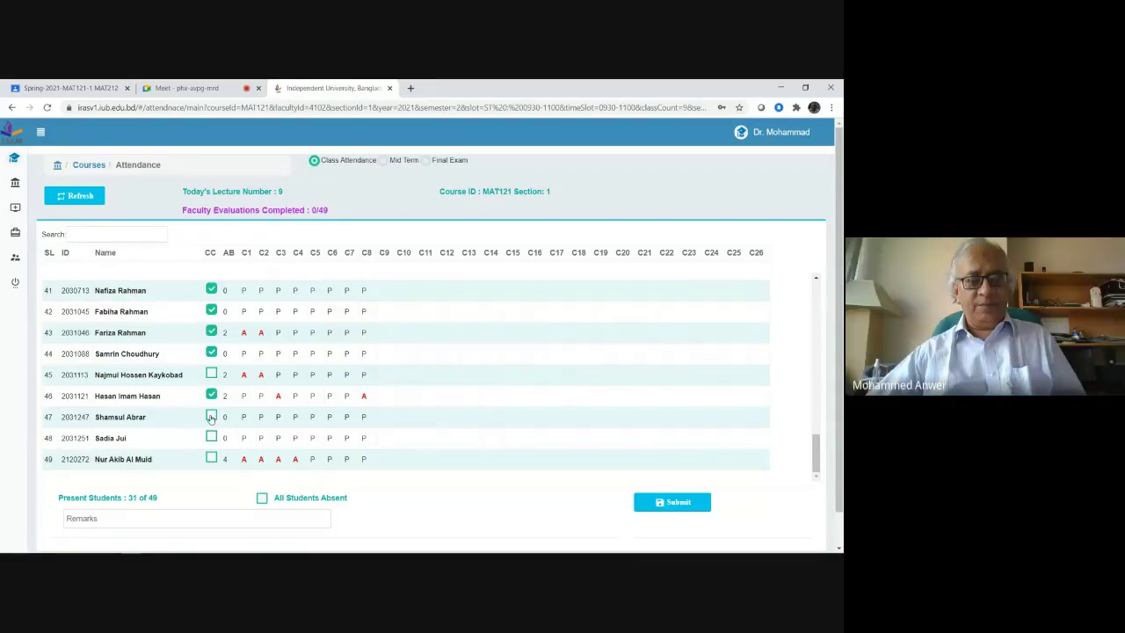
pyautogui.click(211, 417)
pyautogui.click(211, 437)
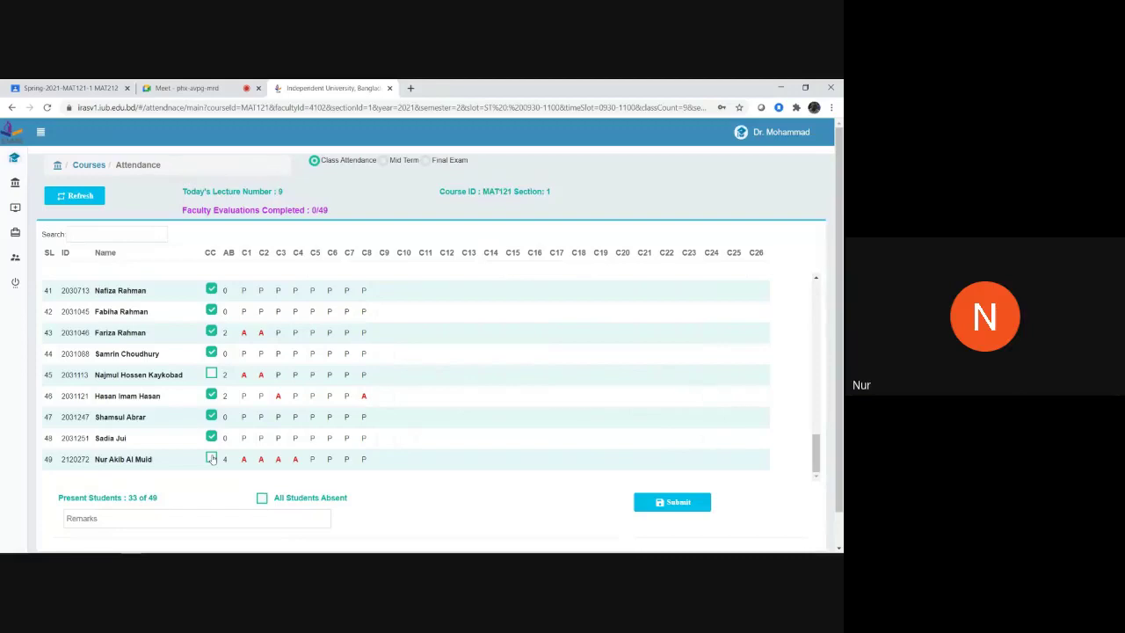
# Check the participants in the Google Meet call, and submit the lecture 9 attendance, confirming that the records are saved.
pyautogui.click(190, 90)
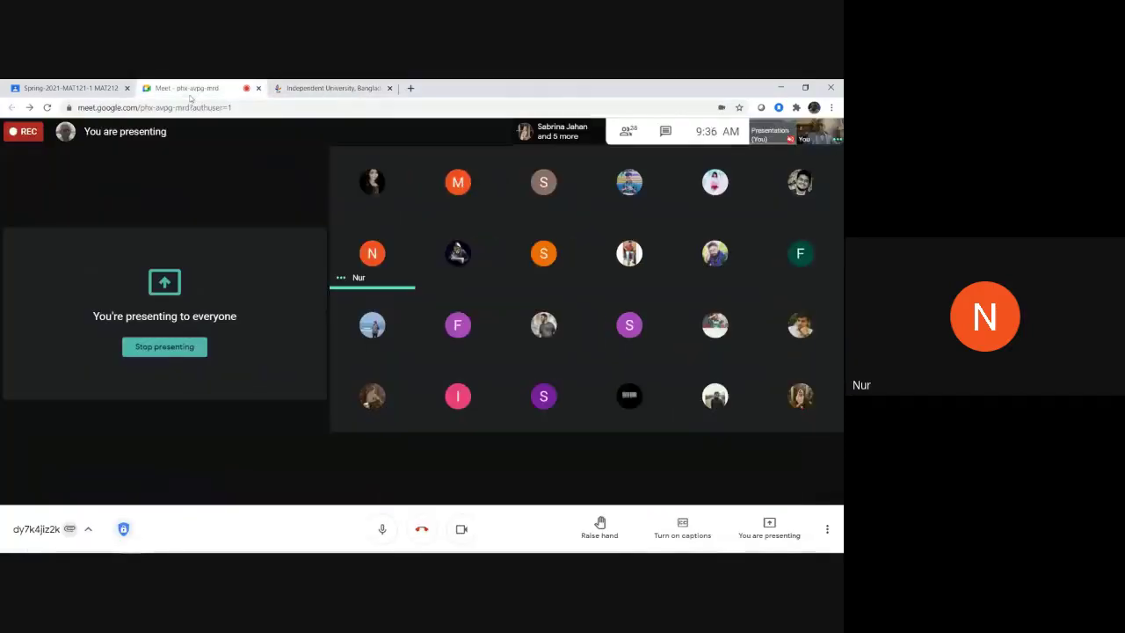
pyautogui.click(333, 89)
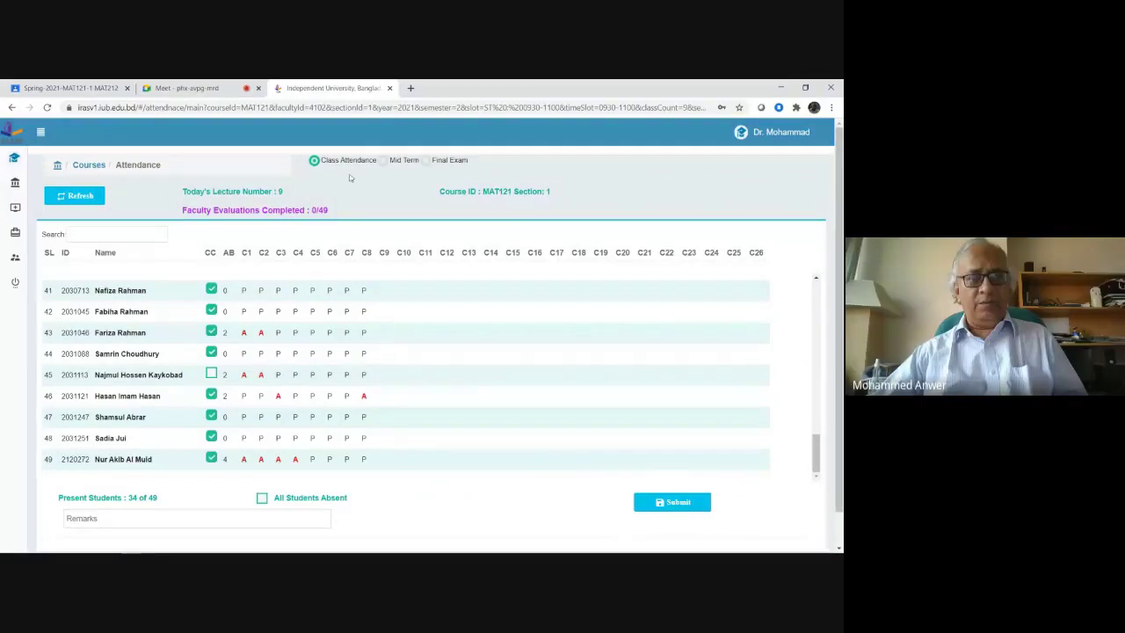
pyautogui.click(698, 508)
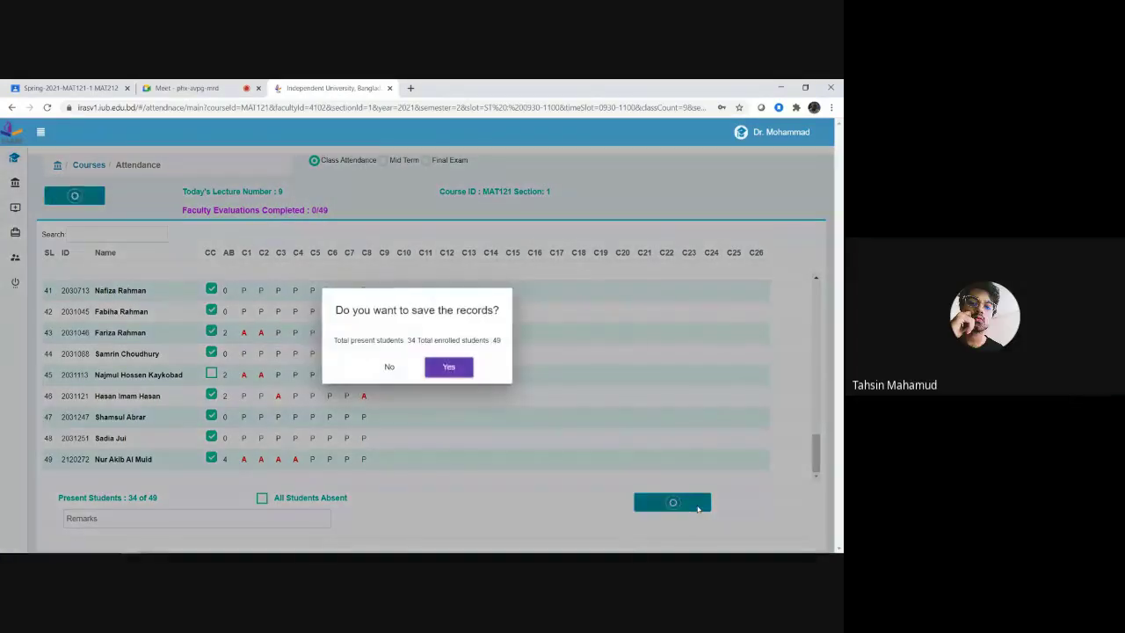
pyautogui.click(449, 369)
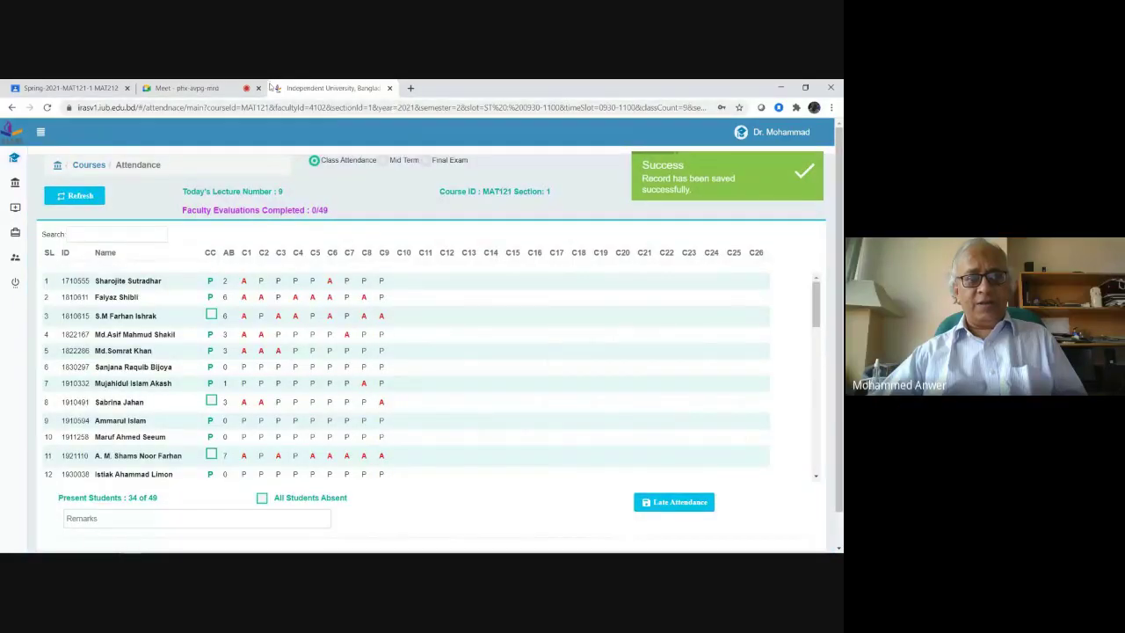
# Switch to the Google Meet call and mute the participant who is speaking.
pyautogui.click(214, 90)
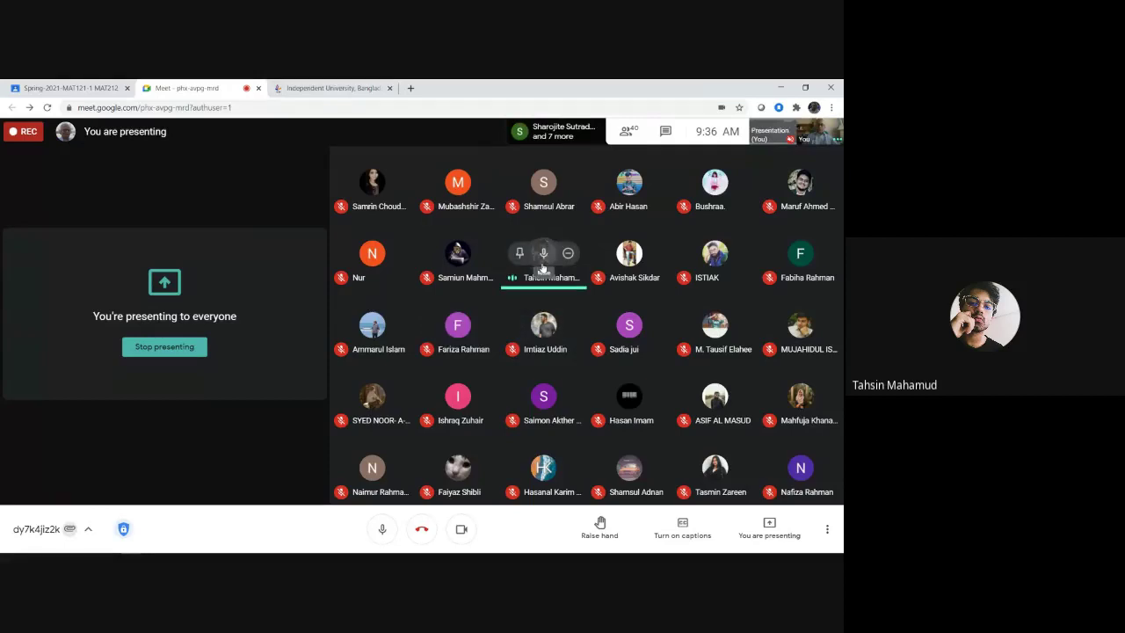
pyautogui.click(544, 263)
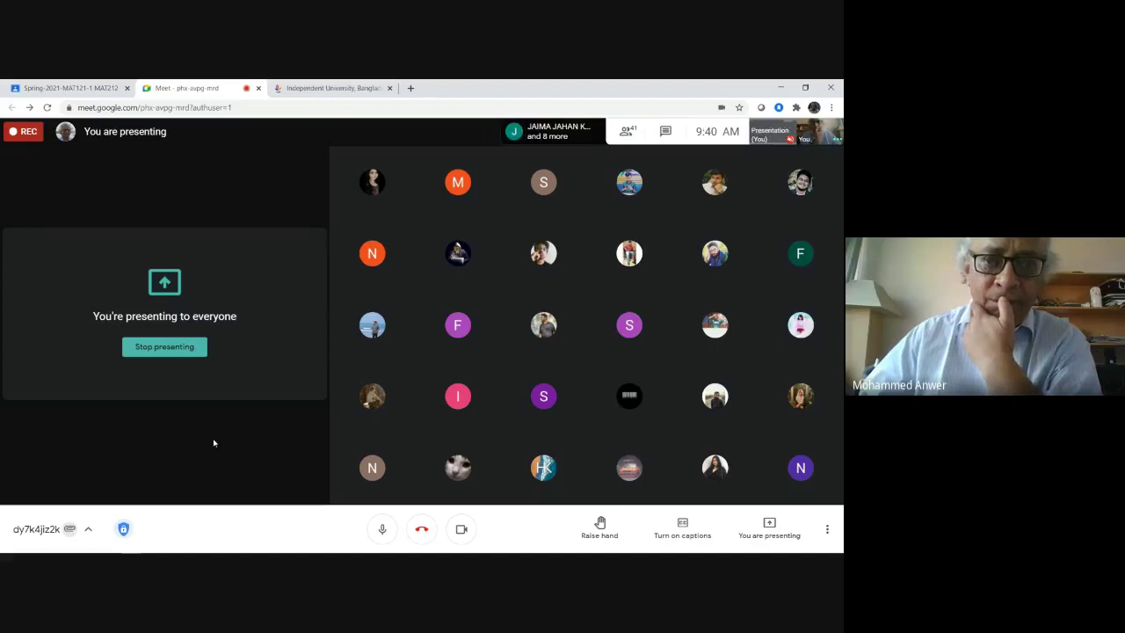
# Switch to the Lecture0206 presentation in PowerPoint and show slide 13 with the circuit probability example.
pyautogui.moveTo(131, 545)
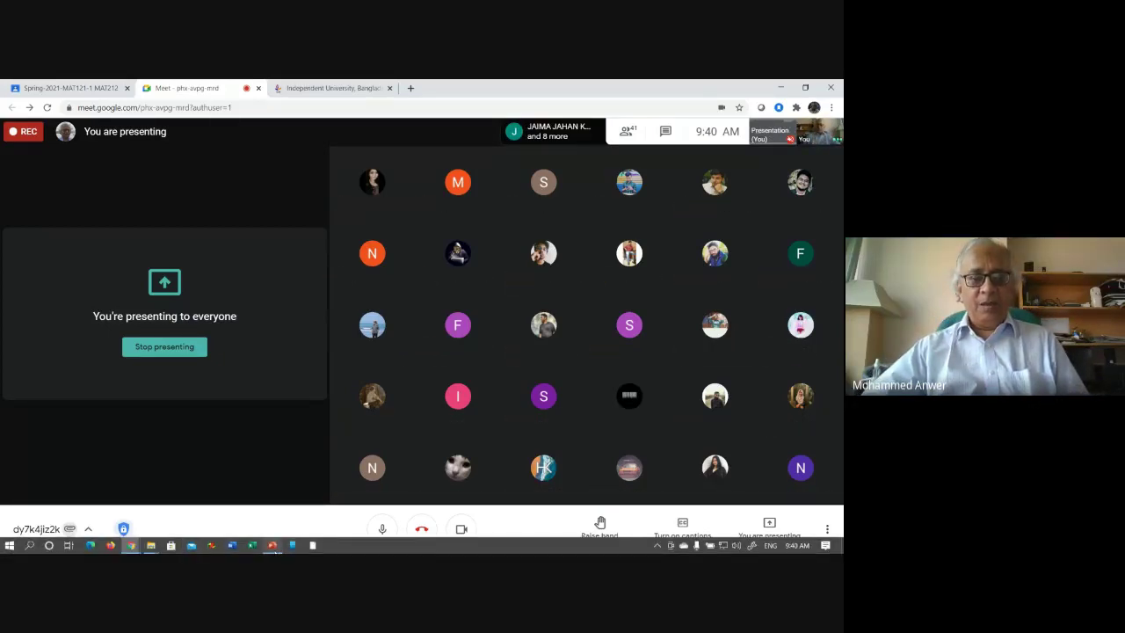
pyautogui.click(273, 546)
pyautogui.scroll(2, 286, 503)
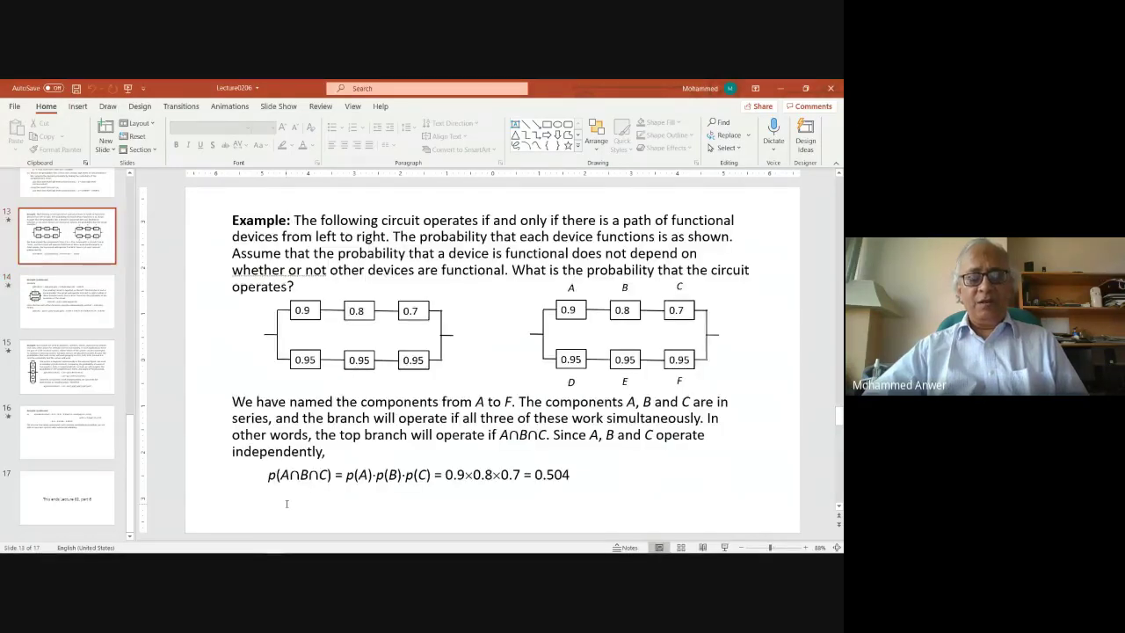